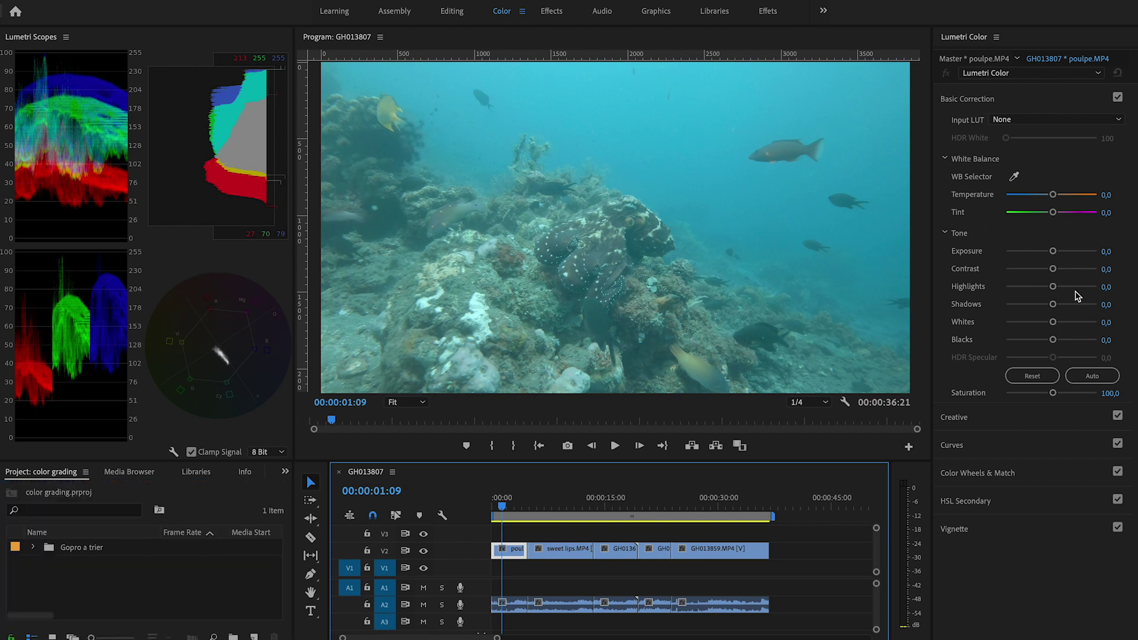
# Adjust the octopus clip's tone: Highlights 55.2, Shadows -100, Whites 9 and Blacks -74.6.
pyautogui.moveTo(1054, 287); pyautogui.dragTo(1077, 287)
pyautogui.moveTo(1054, 325); pyautogui.dragTo(1004, 305)
pyautogui.moveTo(1053, 340); pyautogui.dragTo(1018, 343)
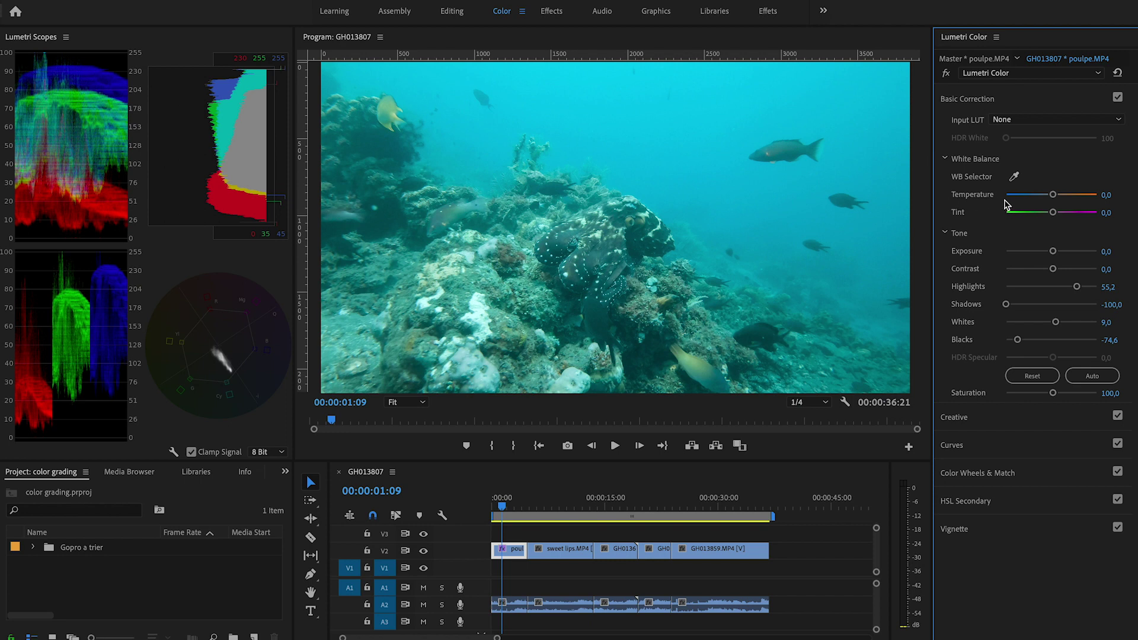
# Sample the white balance from the pale coral in the octopus clip, then set Temperature to 22.4 and Blacks to -83.6.
pyautogui.click(1014, 177)
pyautogui.click(479, 319)
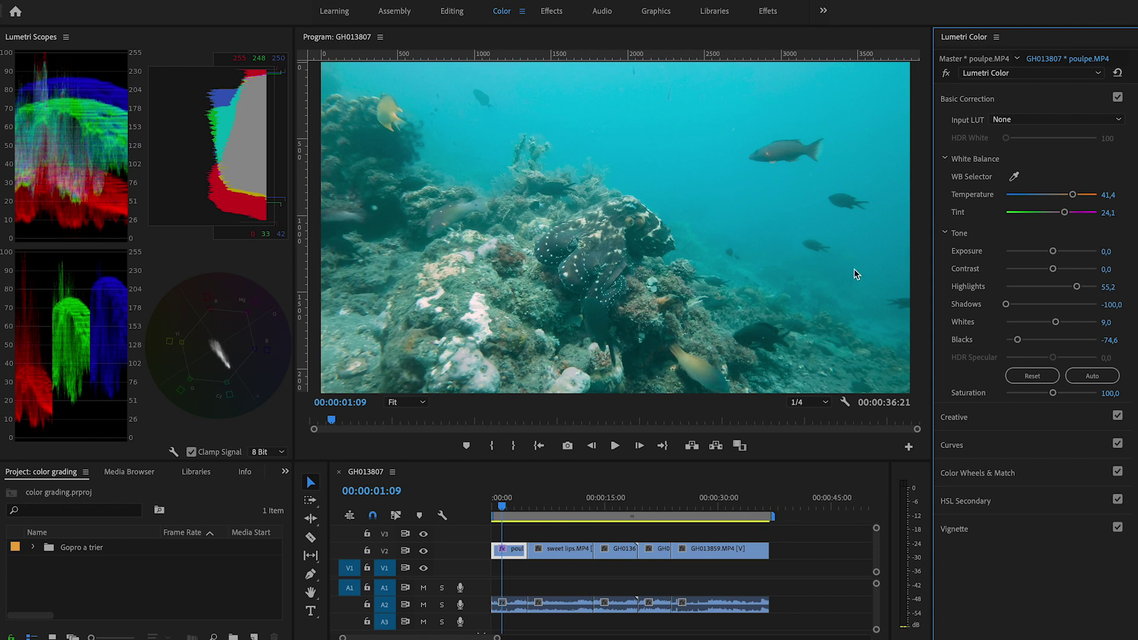
pyautogui.moveTo(1075, 198); pyautogui.dragTo(1063, 197)
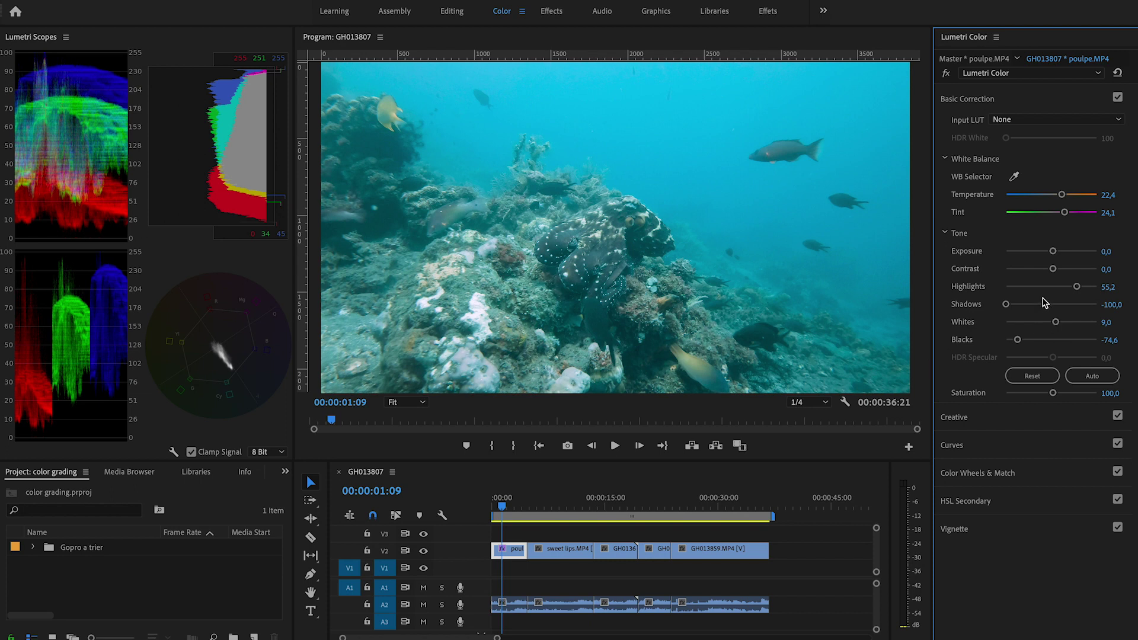
pyautogui.moveTo(1018, 341); pyautogui.dragTo(1014, 342)
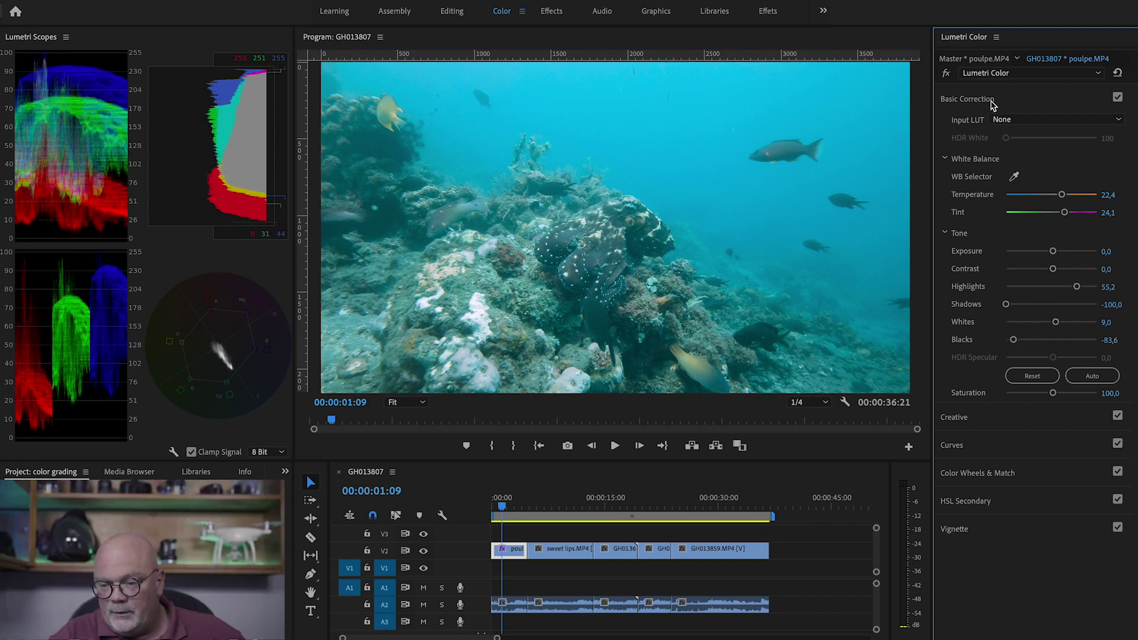
# Set the octopus clip's Saturation to 106 and compare the graded image with the original by toggling the effect bypass.
pyautogui.click(947, 73)
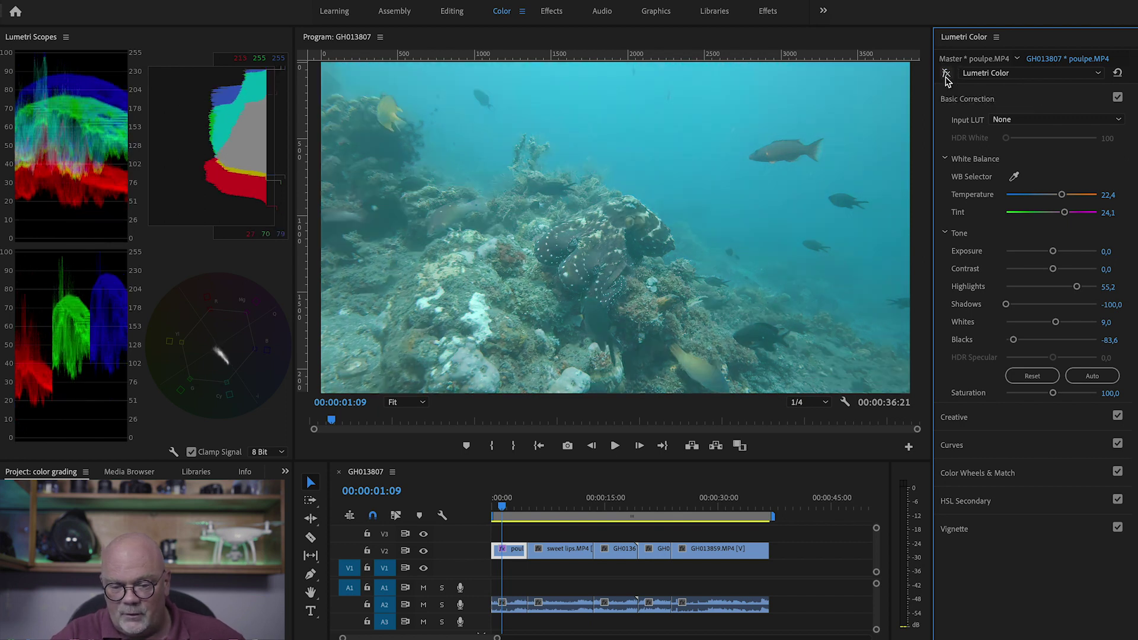
pyautogui.click(947, 75)
pyautogui.click(947, 75)
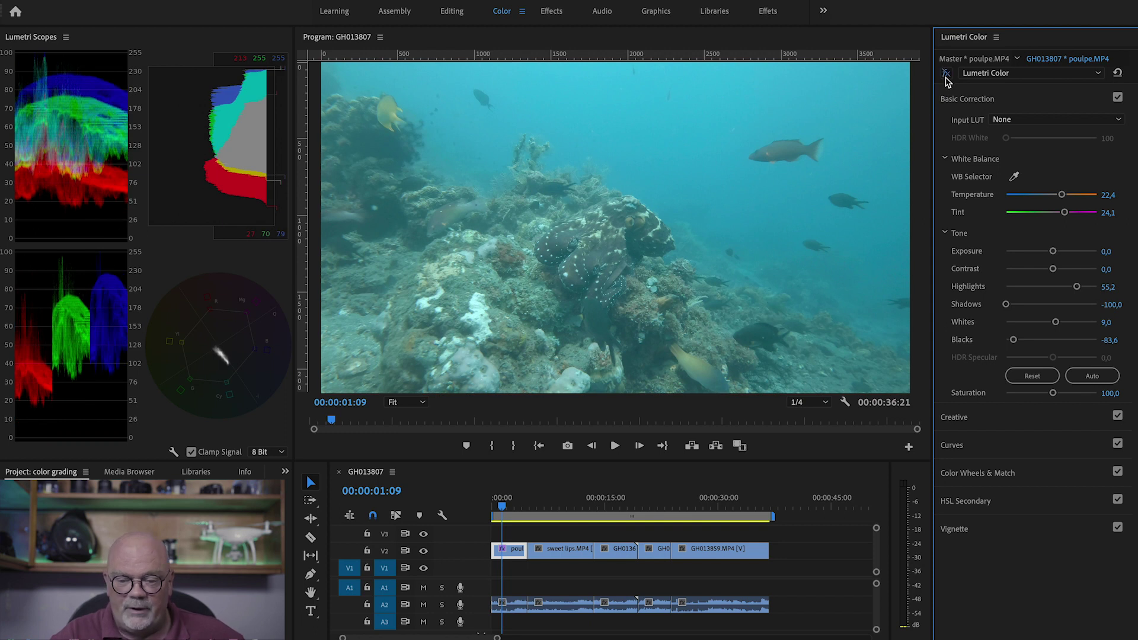
pyautogui.click(946, 74)
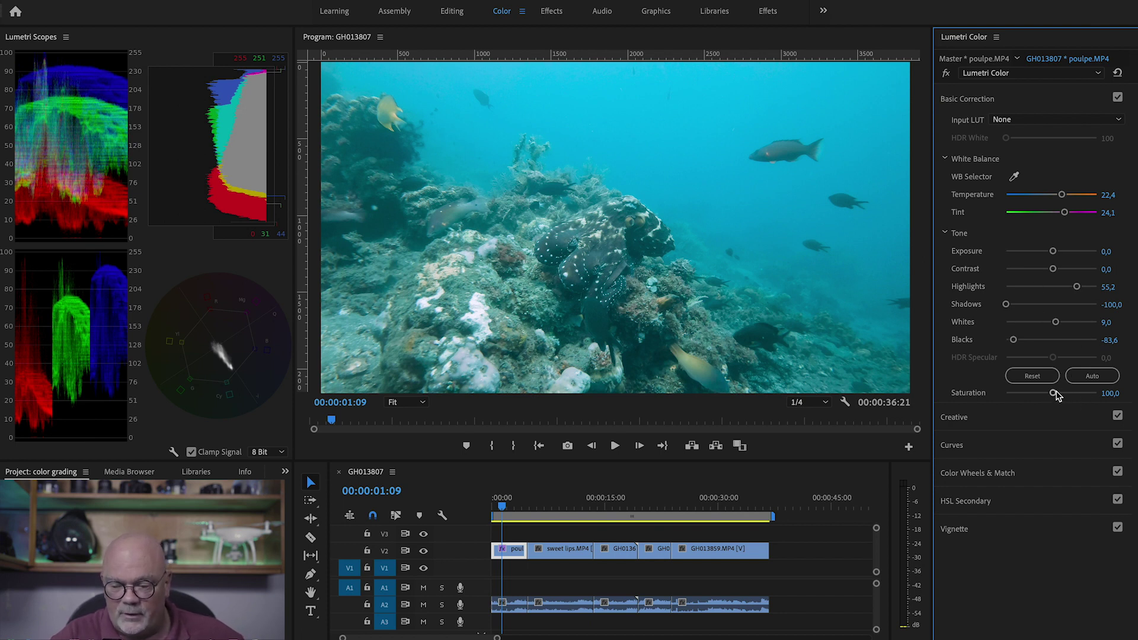
pyautogui.moveTo(1055, 396)
pyautogui.mouseDown()
pyautogui.moveTo(1066, 397)
pyautogui.moveTo(1055, 397)
pyautogui.mouseUp()
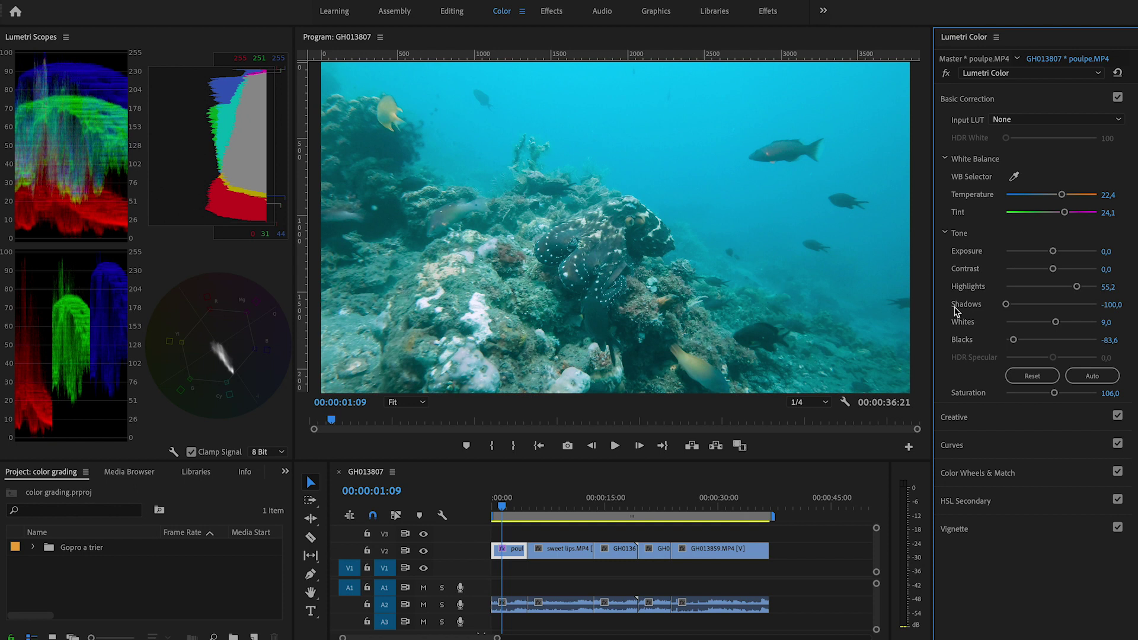
pyautogui.click(947, 73)
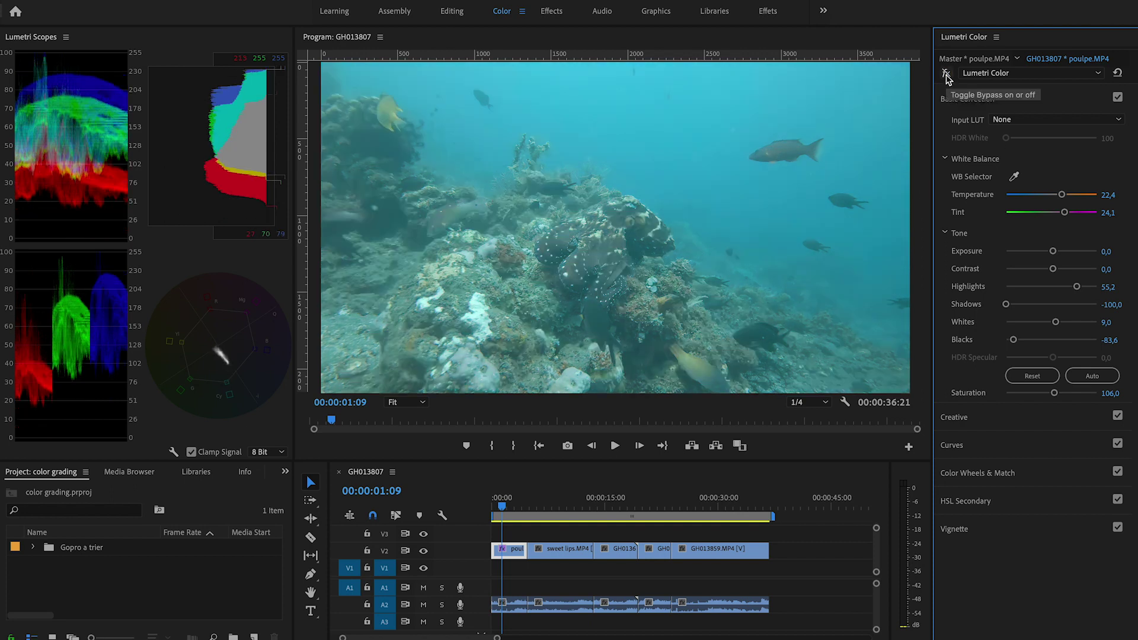
pyautogui.click(946, 74)
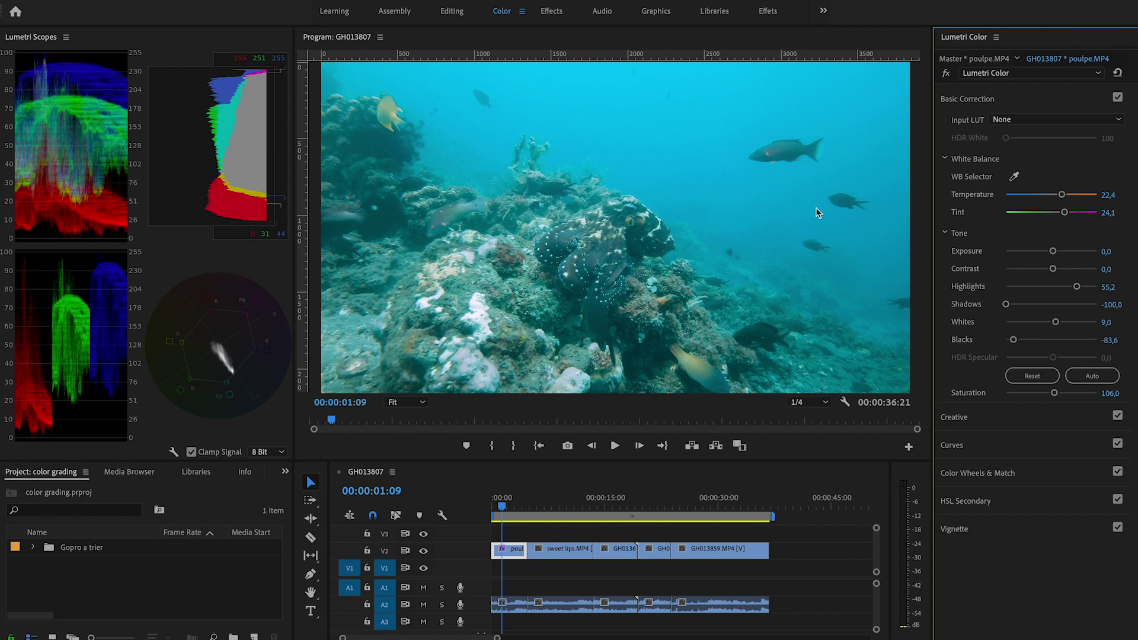
# Go to the sweet lips.MP4 clip and set its Shadows to -38.8 and Blacks to -74.6.
pyautogui.press('Down')
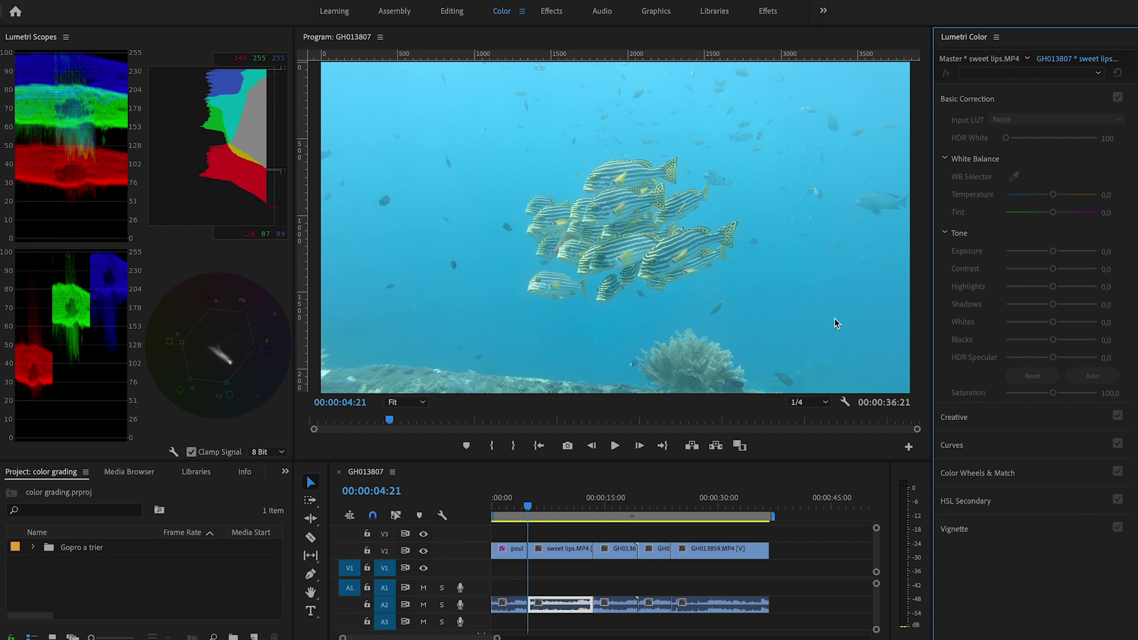
pyautogui.click(567, 548)
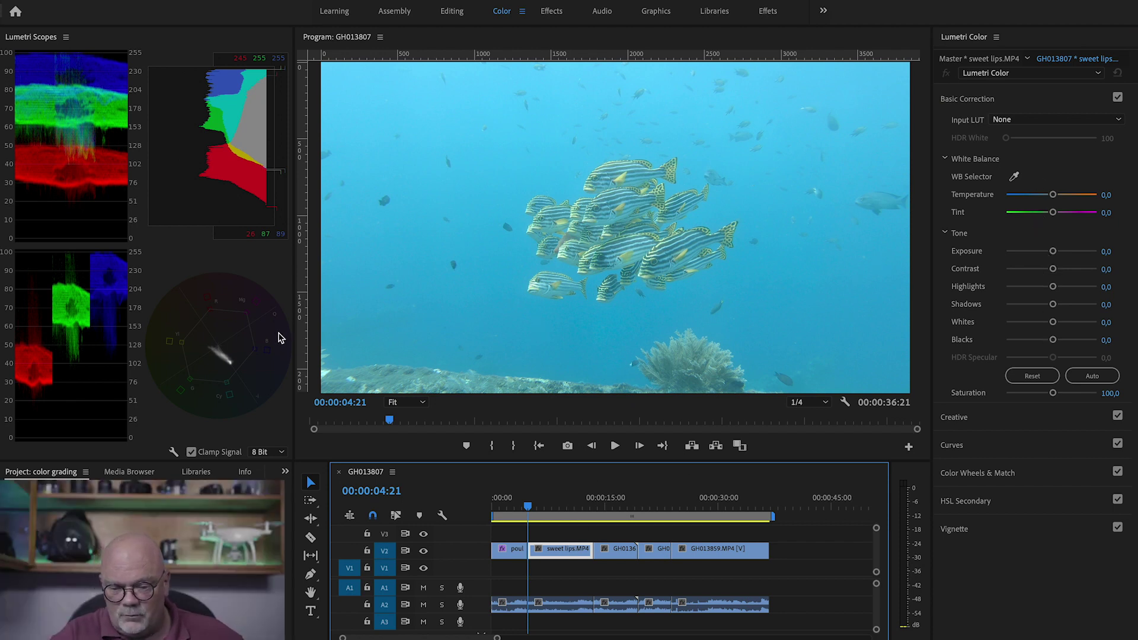
pyautogui.moveTo(1053, 305); pyautogui.dragTo(1017, 343)
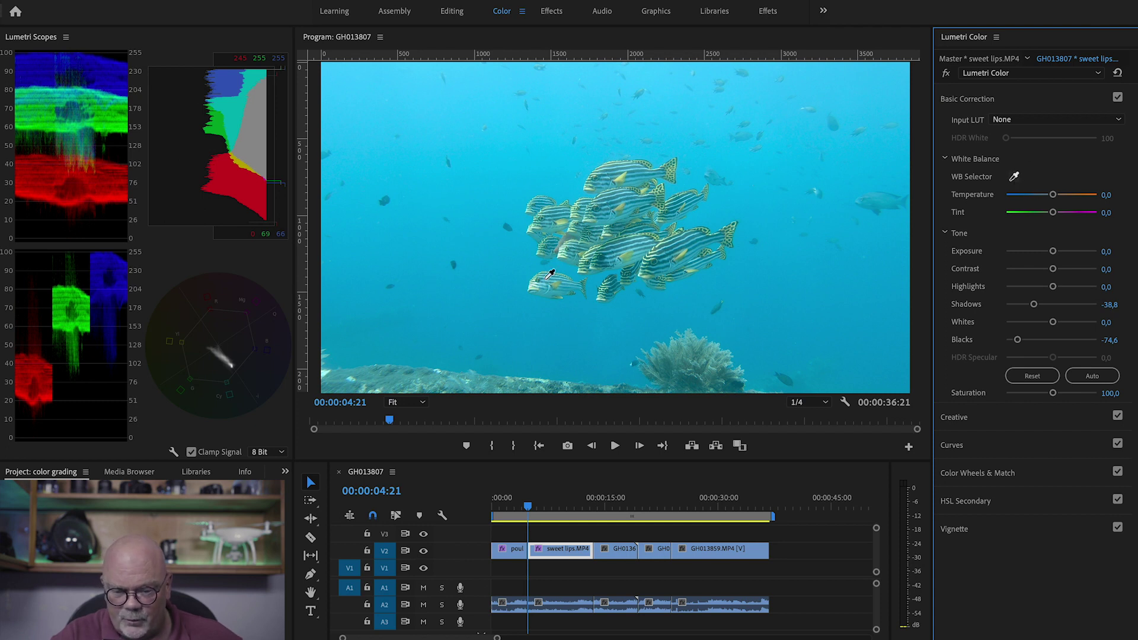
# Sample the white balance from a pale fish stripe, set Temperature to 38.8 and compare the result with the original.
pyautogui.click(645, 239)
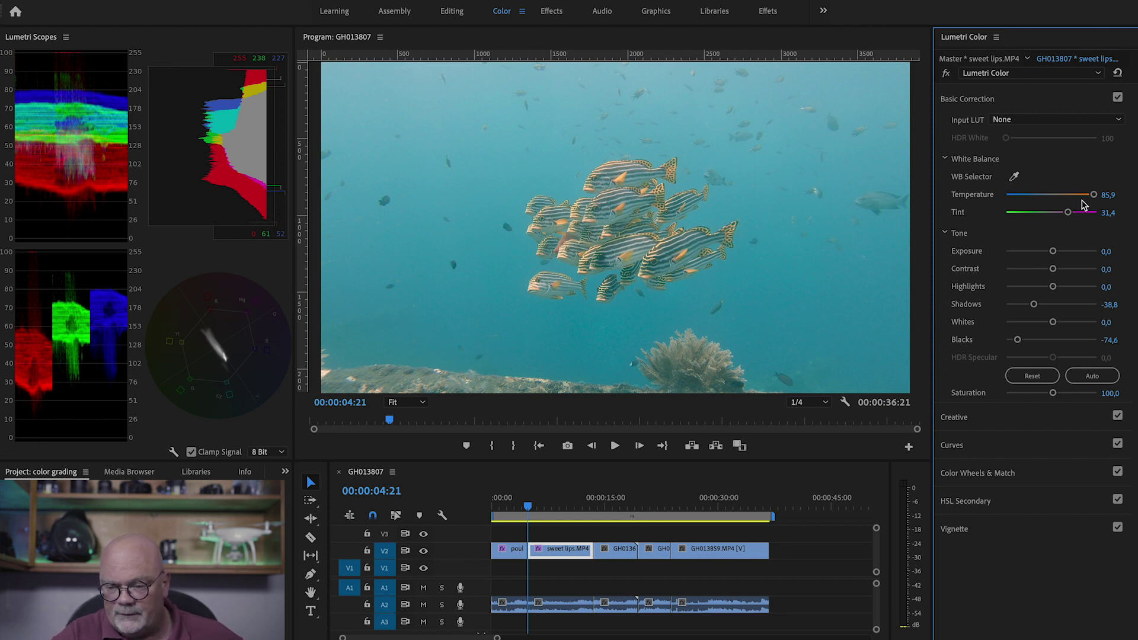
pyautogui.moveTo(1082, 198); pyautogui.dragTo(1071, 199)
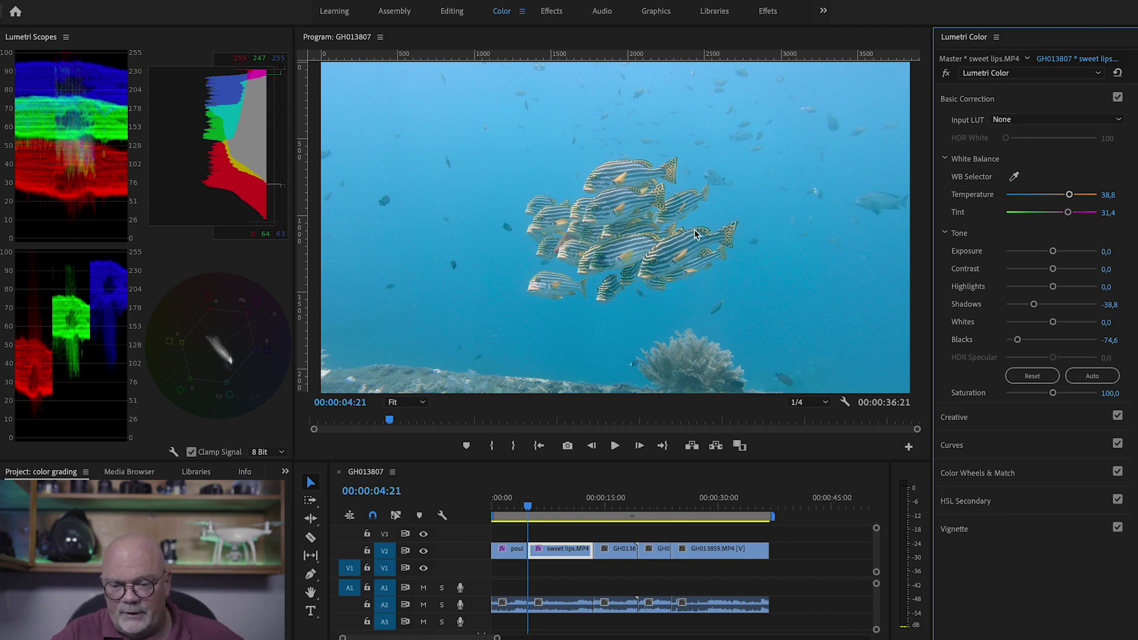
pyautogui.click(947, 73)
pyautogui.click(946, 74)
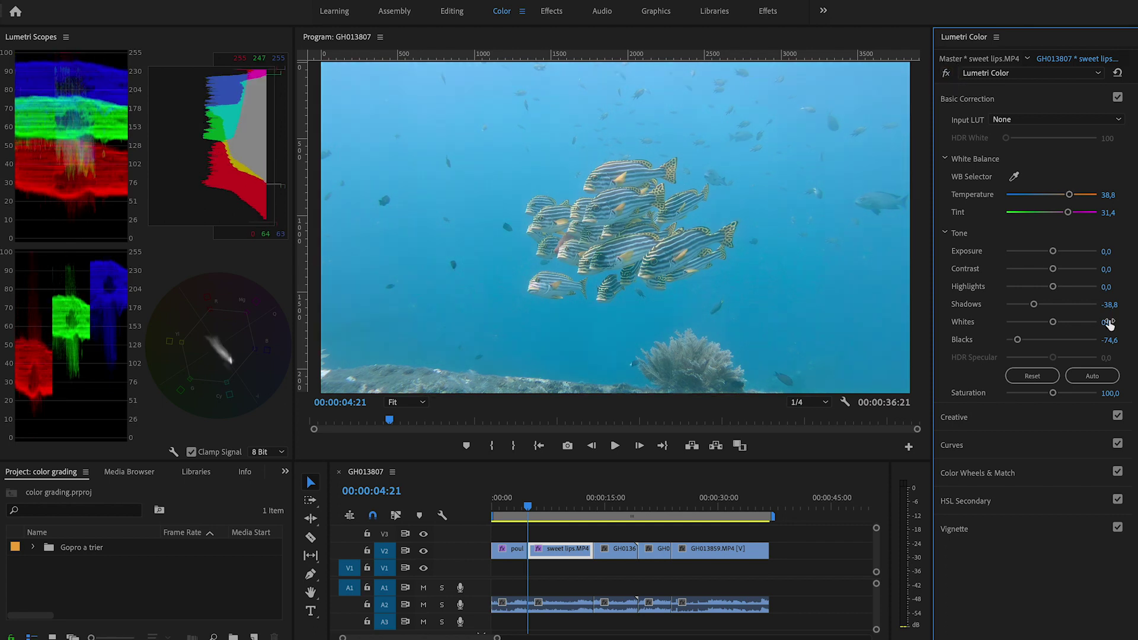
# Set the sweet lips clip's Saturation to 104.5 and Whites to -20.9.
pyautogui.moveTo(1054, 395); pyautogui.dragTo(1054, 398)
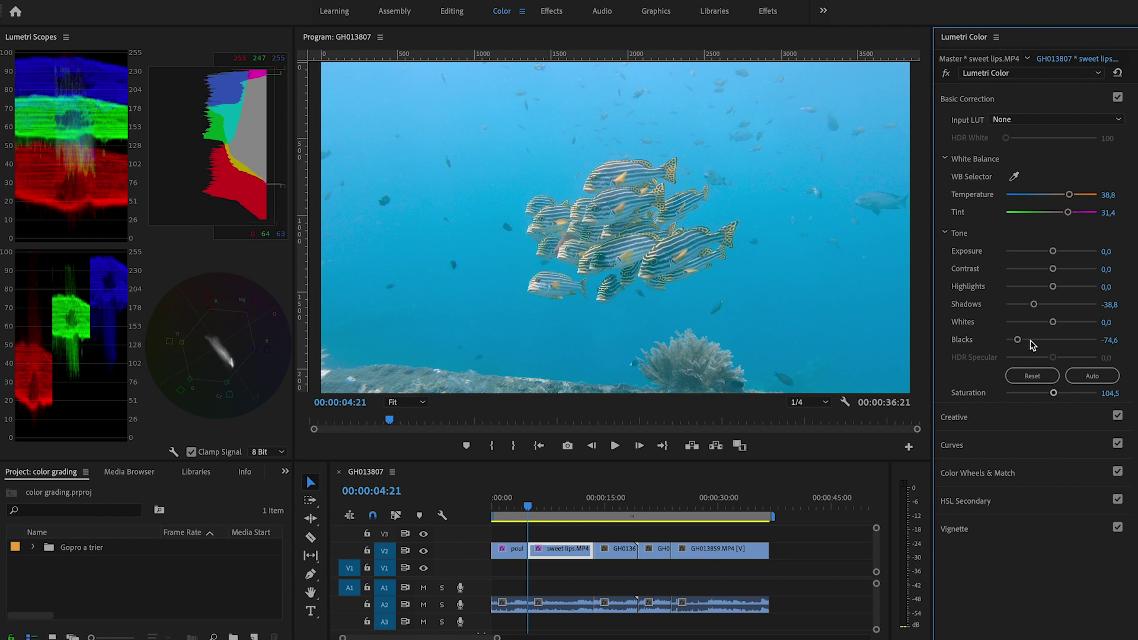
pyautogui.moveTo(1053, 322); pyautogui.dragTo(1043, 326)
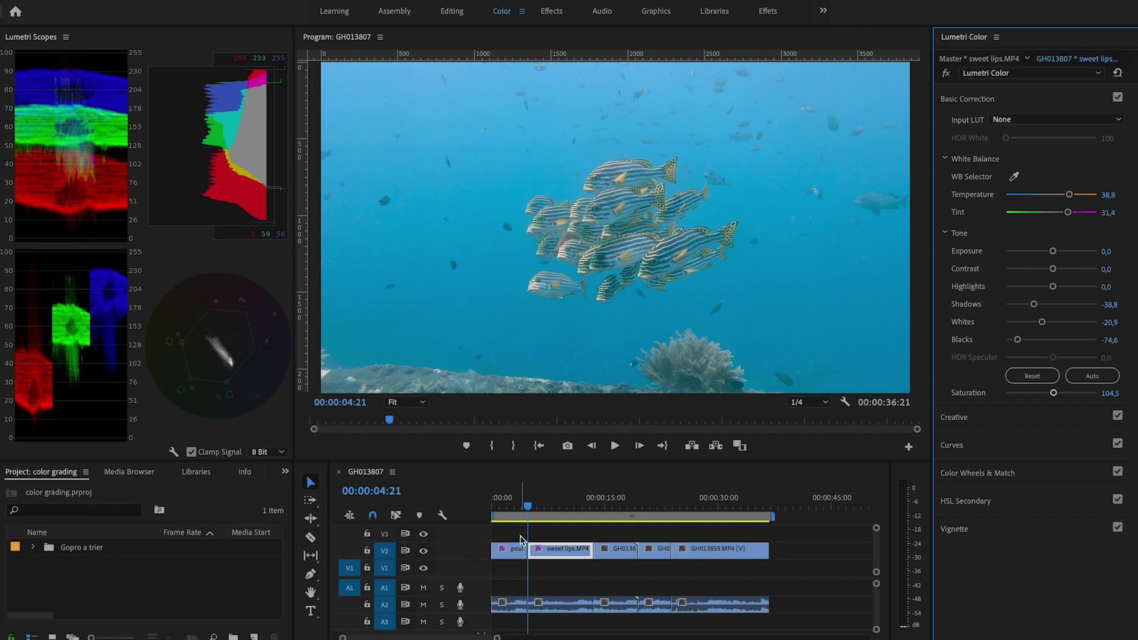
# Go to the two-diver clip GH013604.MP4 and sample its white balance from the gear beside the nearer diver's arm.
pyautogui.press('Down')
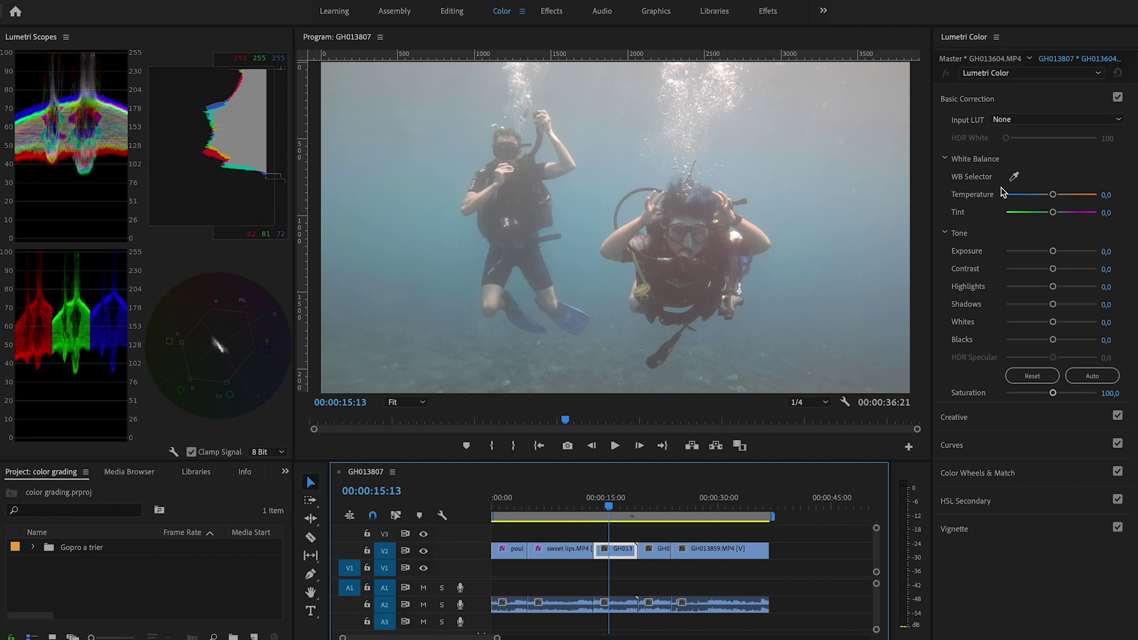
pyautogui.click(1015, 177)
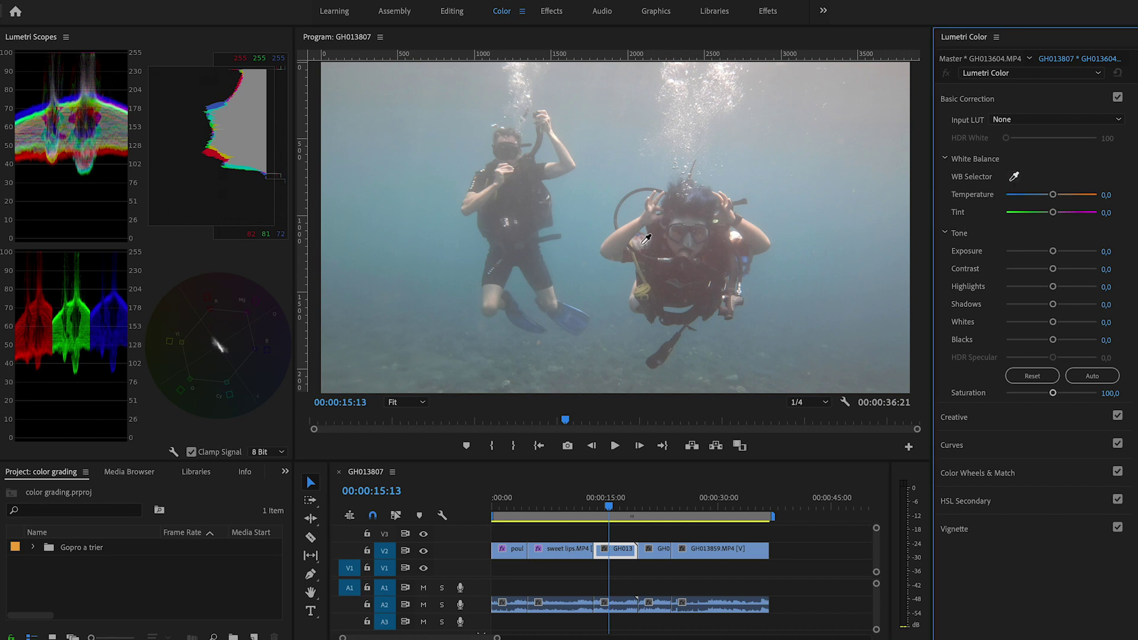
pyautogui.click(642, 244)
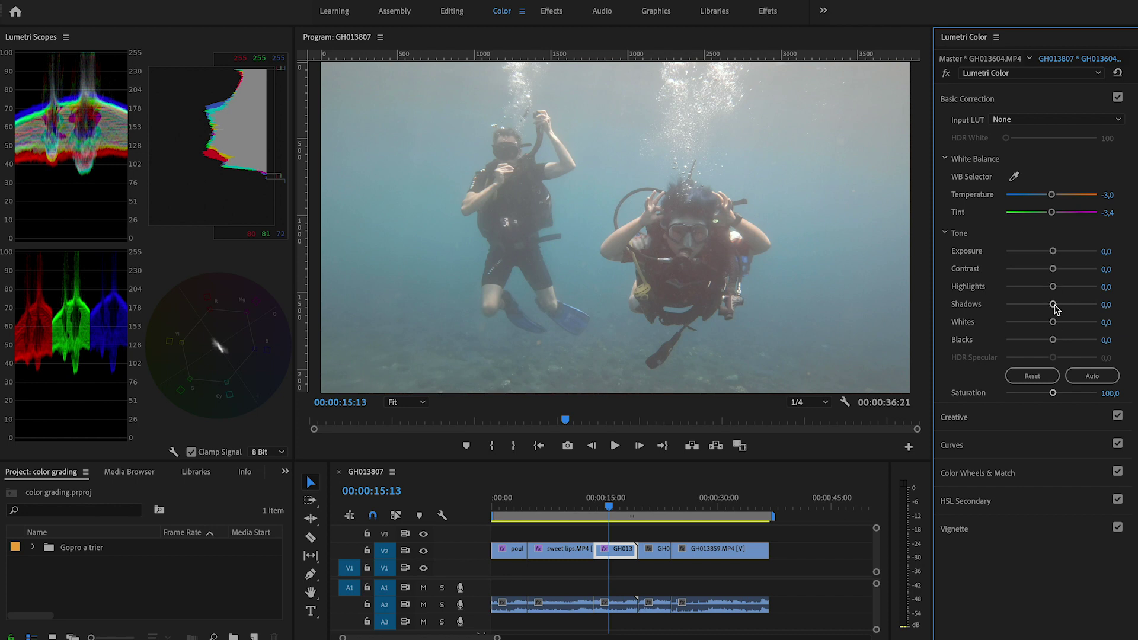
# Lower the two-diver clip's Shadows to -89.6 and Blacks to -100, and compare the result with the original.
pyautogui.moveTo(1054, 306); pyautogui.dragTo(1011, 306)
pyautogui.moveTo(1052, 340); pyautogui.dragTo(1006, 342)
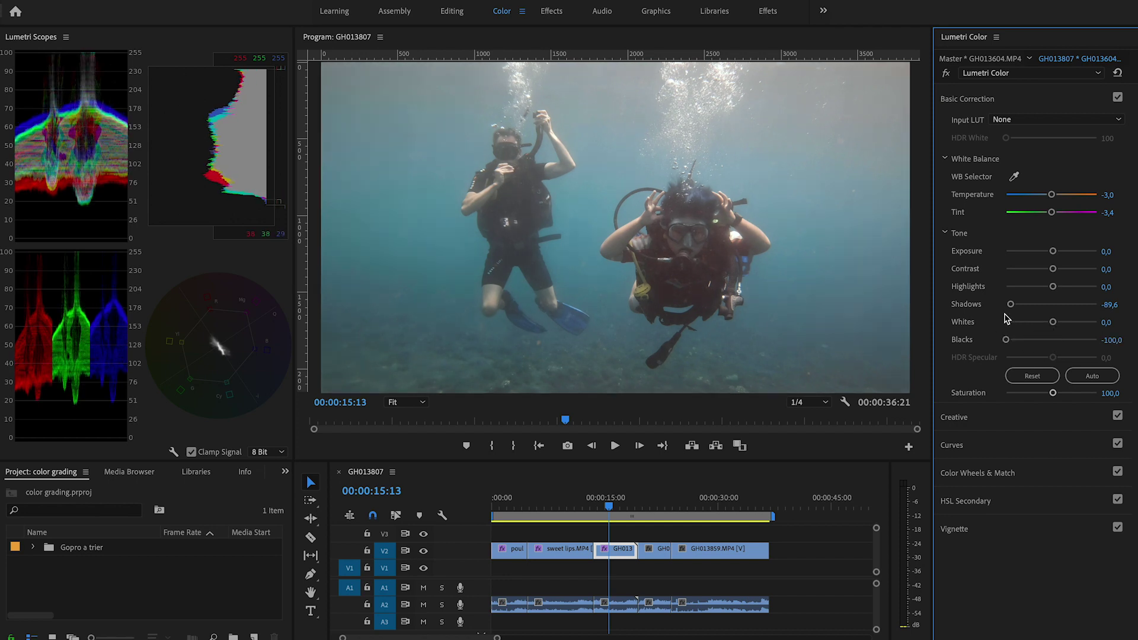
pyautogui.click(947, 73)
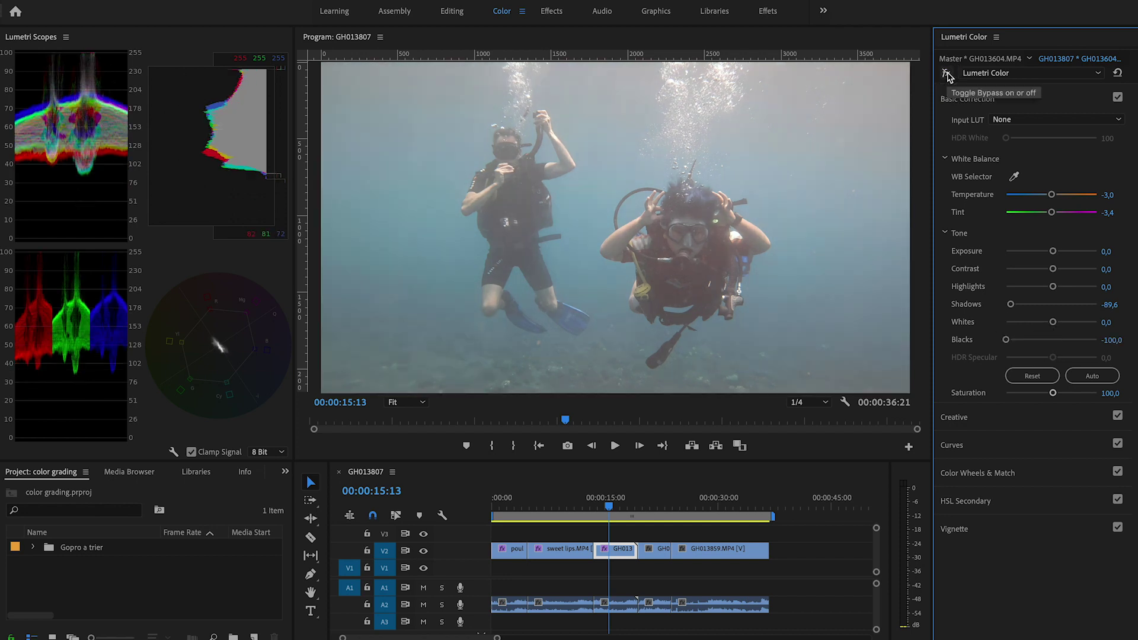
pyautogui.click(947, 74)
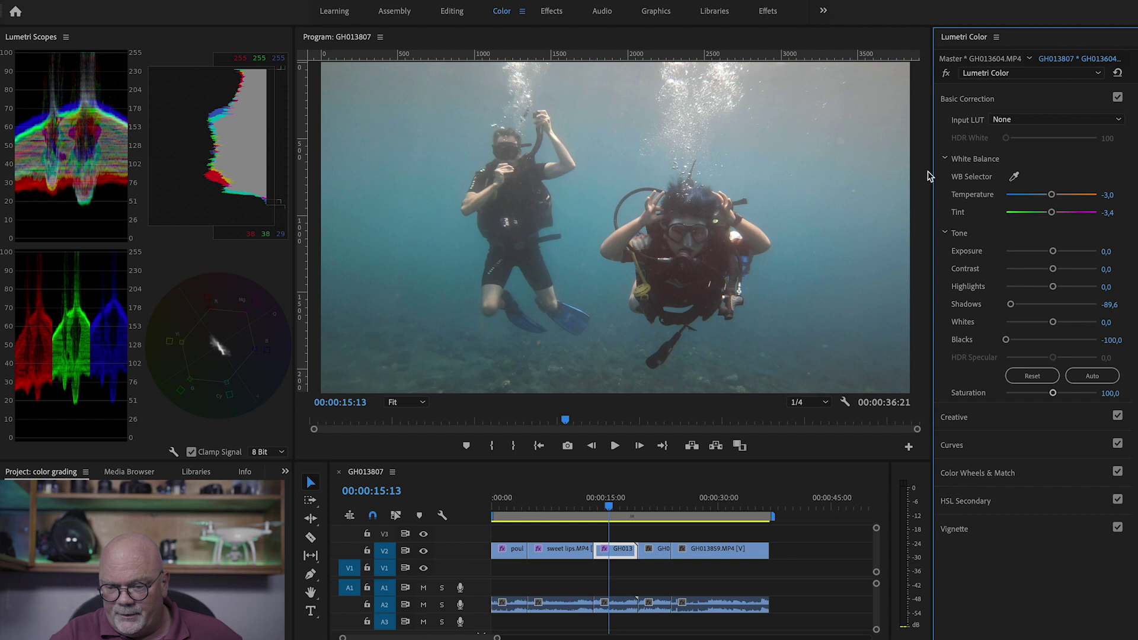
# Set the two-diver clip's Temperature to -19.4 and Whites to -10.4, and check it against the ungraded image.
pyautogui.moveTo(1051, 196); pyautogui.dragTo(1043, 199)
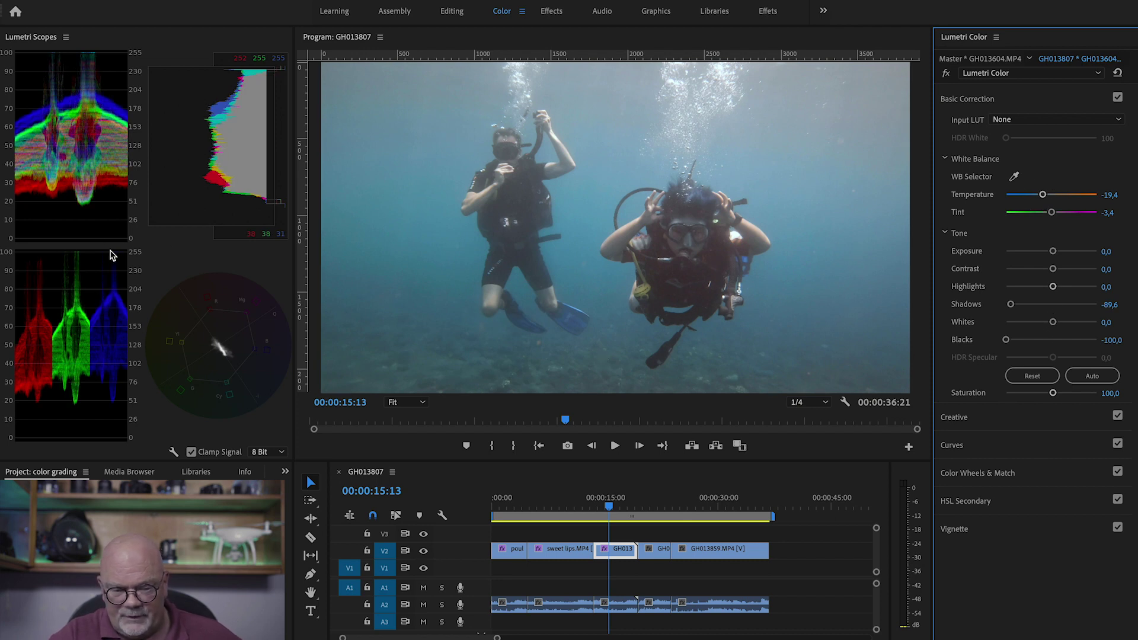
pyautogui.moveTo(1054, 324); pyautogui.dragTo(1048, 326)
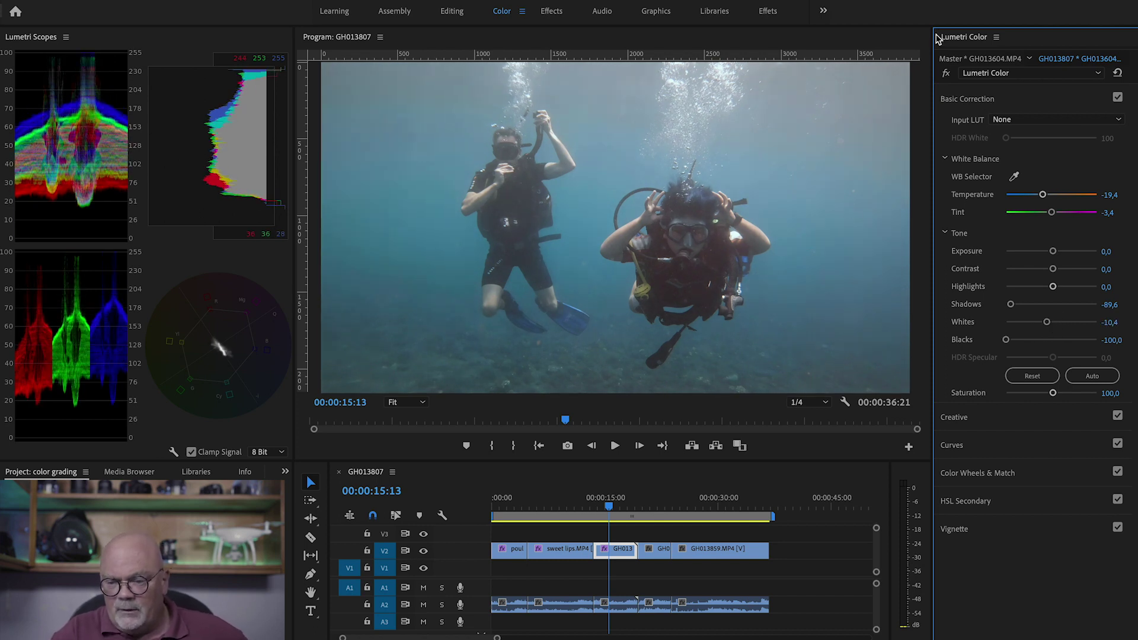
pyautogui.click(946, 73)
pyautogui.click(946, 72)
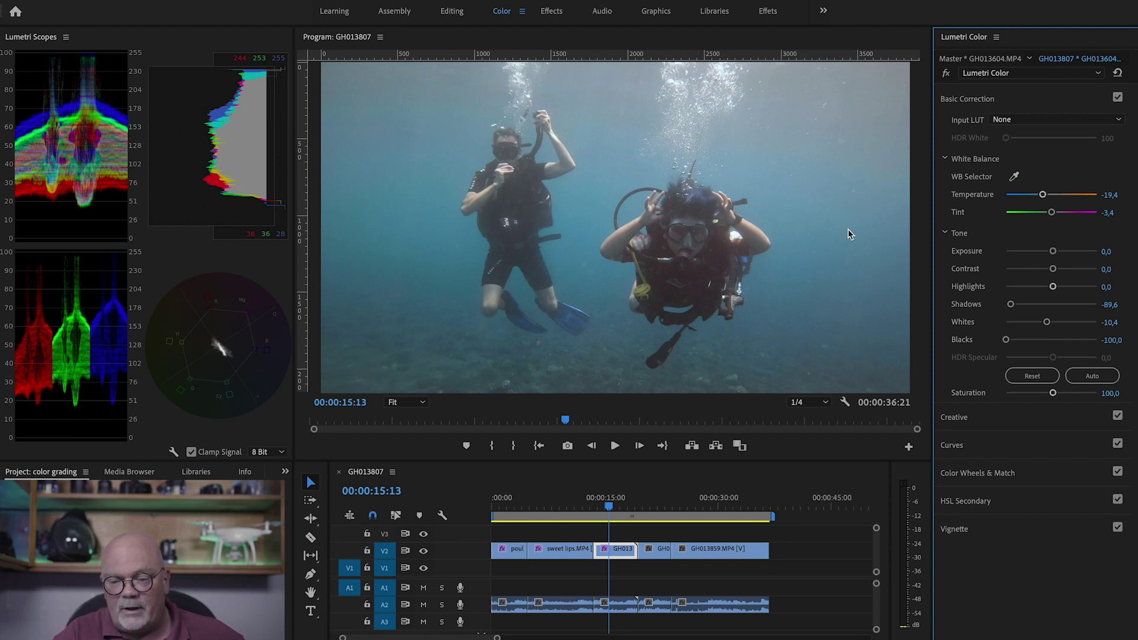
# Go to clip GH013614.MP4, sample its white balance from the diver's light sleeve, compare with the original and set Temperature to 67.2.
pyautogui.press('Down')
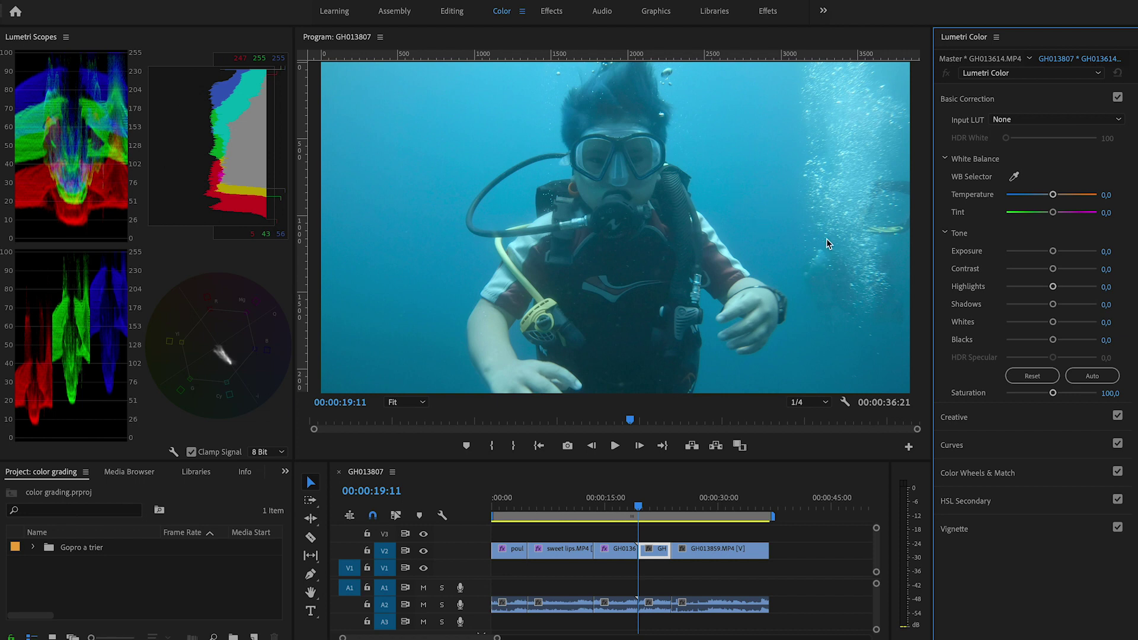
pyautogui.click(1014, 177)
pyautogui.click(499, 280)
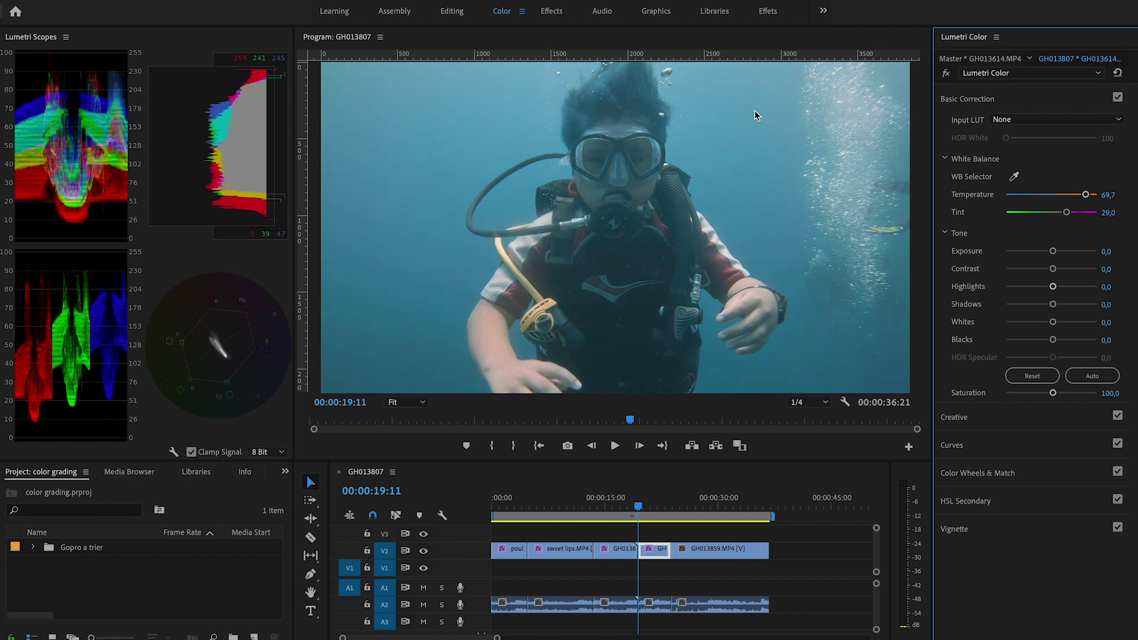
pyautogui.click(947, 74)
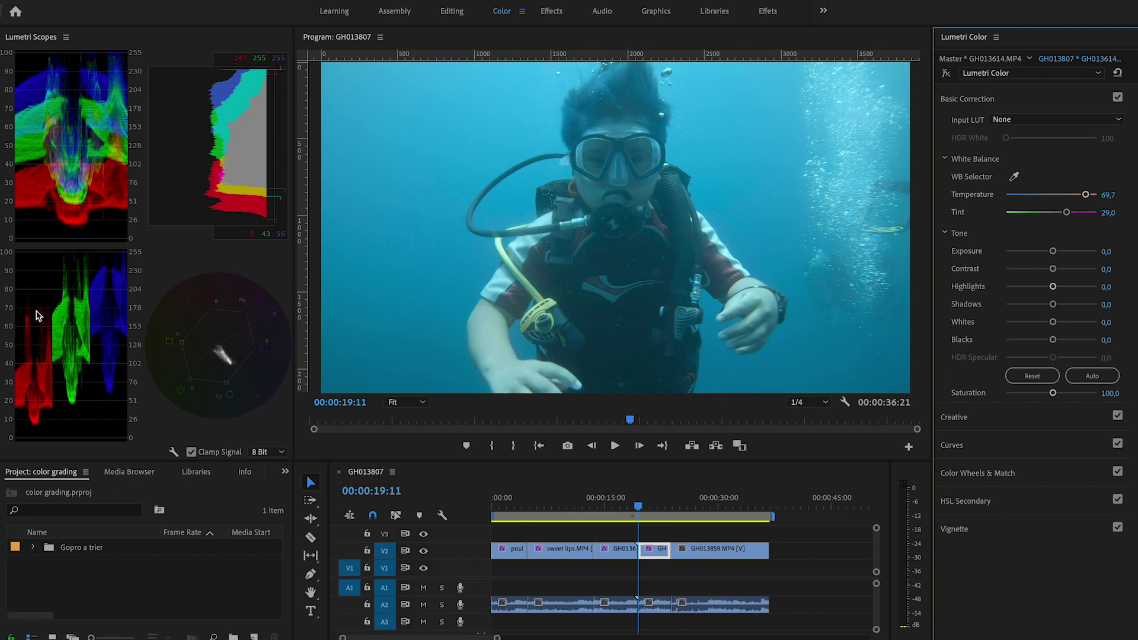
pyautogui.click(946, 74)
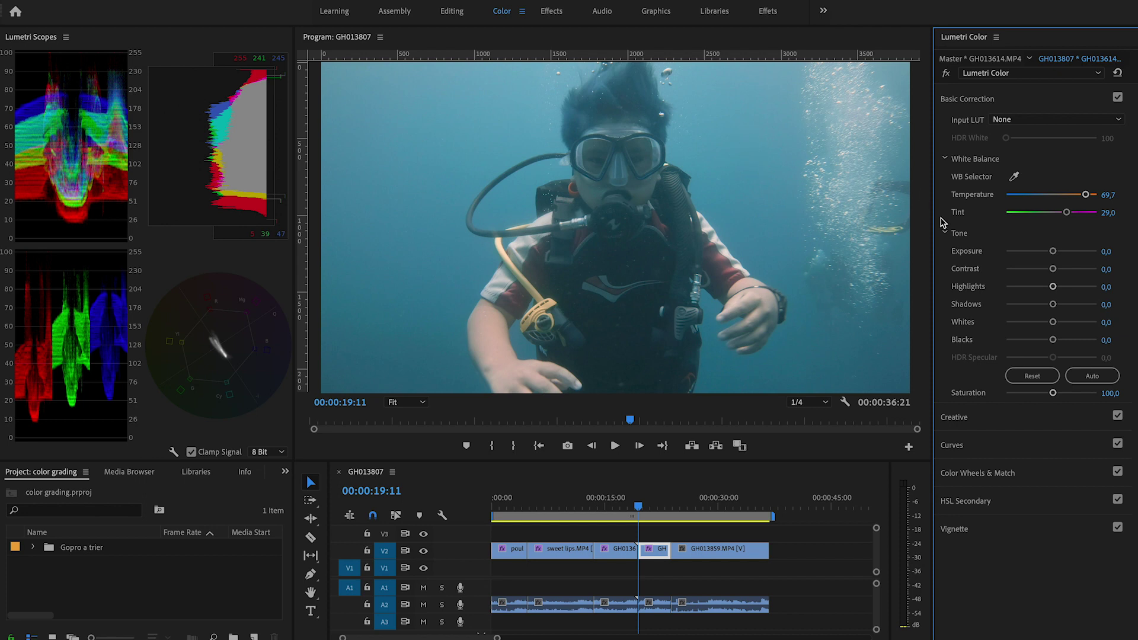
pyautogui.moveTo(1088, 198); pyautogui.dragTo(1082, 198)
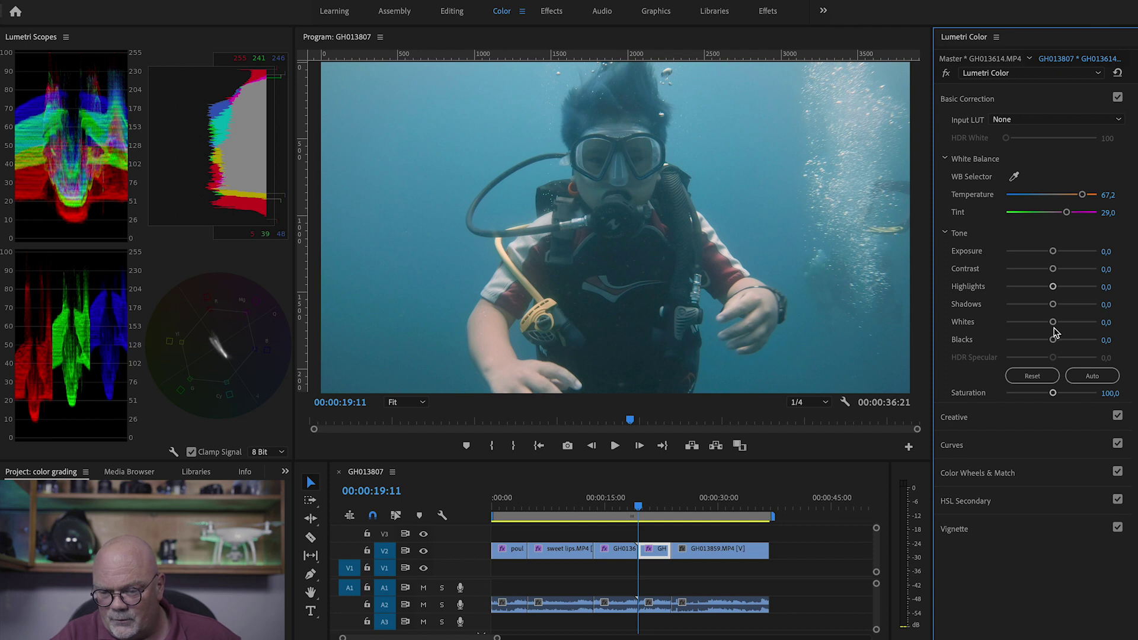
# Adjust the single-diver clip's tone: Whites -22.4, Highlights 16.4, Shadows -37.3 and Blacks -7.5.
pyautogui.moveTo(1054, 327); pyautogui.dragTo(1045, 327)
pyautogui.moveTo(1054, 287); pyautogui.dragTo(1034, 304)
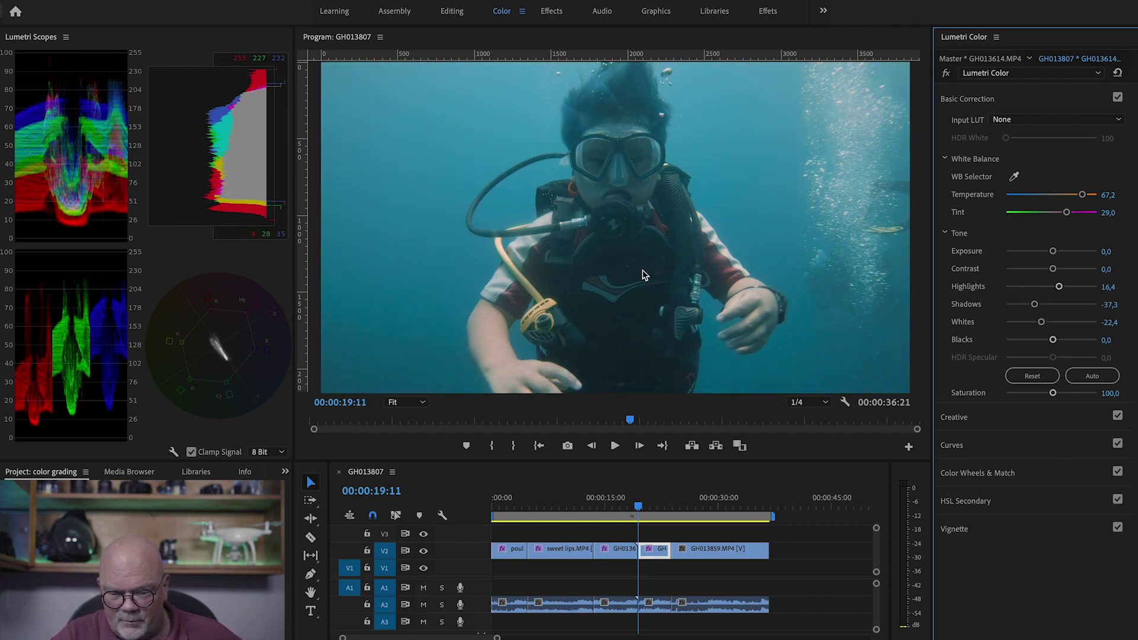
pyautogui.moveTo(1053, 340); pyautogui.dragTo(1049, 342)
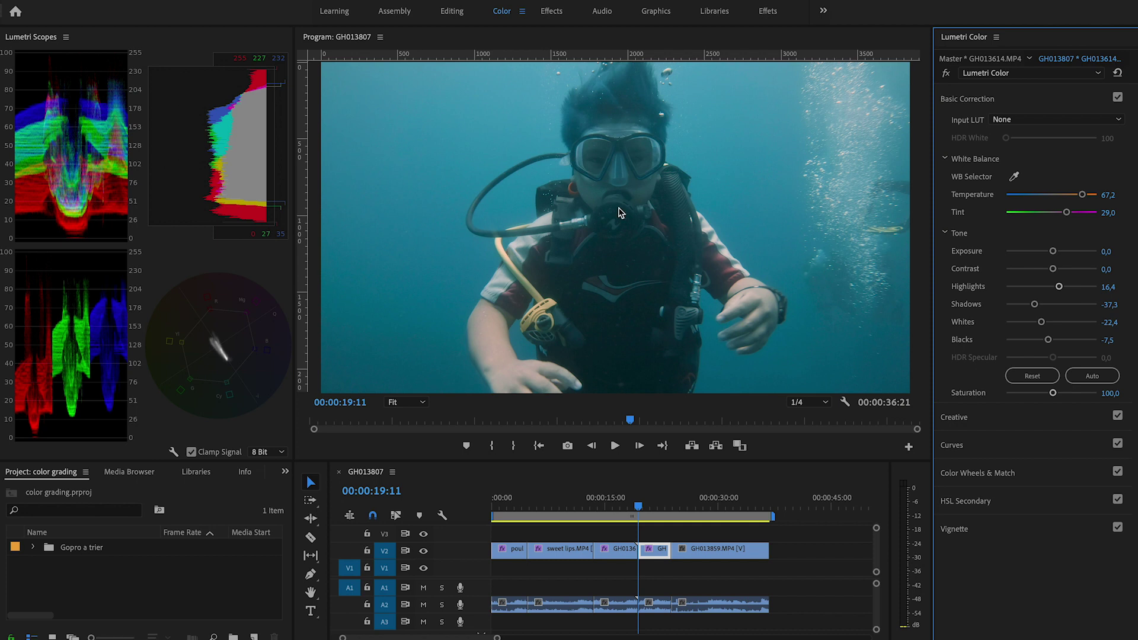
# Go to clip GH013859.MP4, sample its white balance from the pale fan-shaped shell, and compare the result with the original.
pyautogui.press('Down')
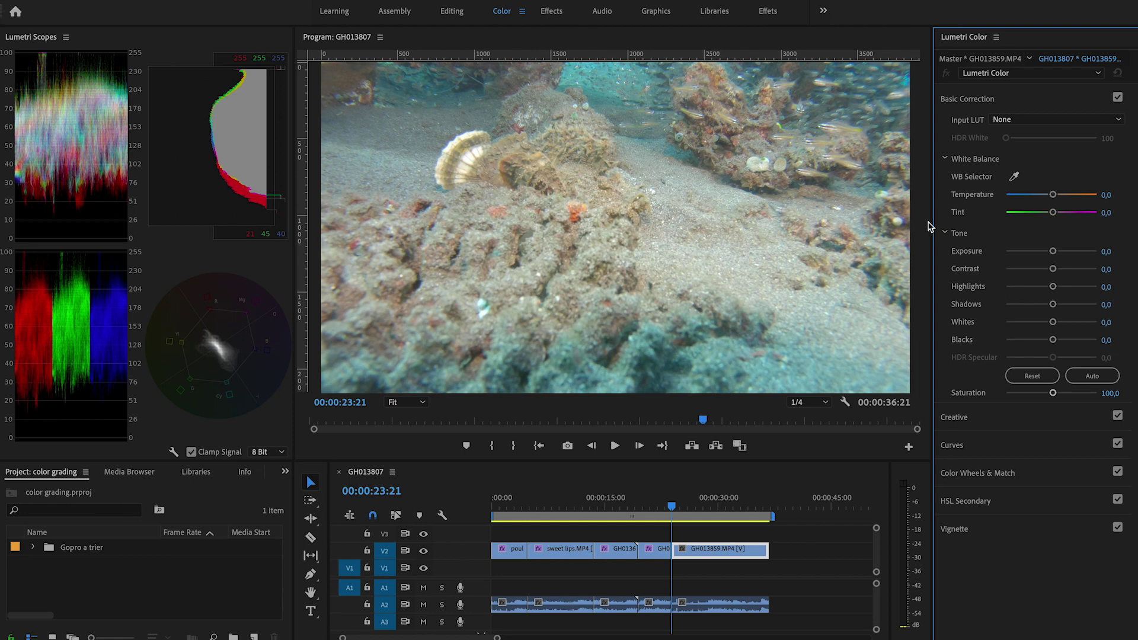
pyautogui.click(1015, 176)
pyautogui.click(469, 165)
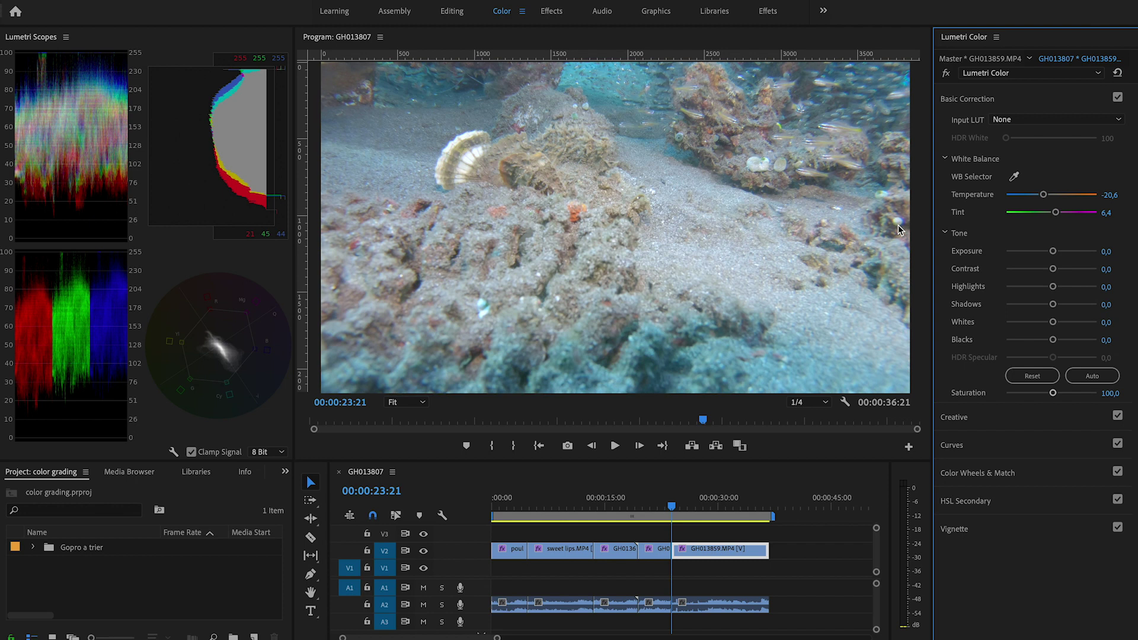
pyautogui.click(947, 74)
pyautogui.click(947, 74)
pyautogui.click(947, 74)
pyautogui.click(947, 74)
# Lower the reef clip's Shadows to -97.0 and Blacks to -50.7.
pyautogui.click(1052, 307)
pyautogui.moveTo(1052, 308); pyautogui.dragTo(1008, 310)
pyautogui.moveTo(1054, 342); pyautogui.dragTo(1008, 343)
pyautogui.click(1028, 341)
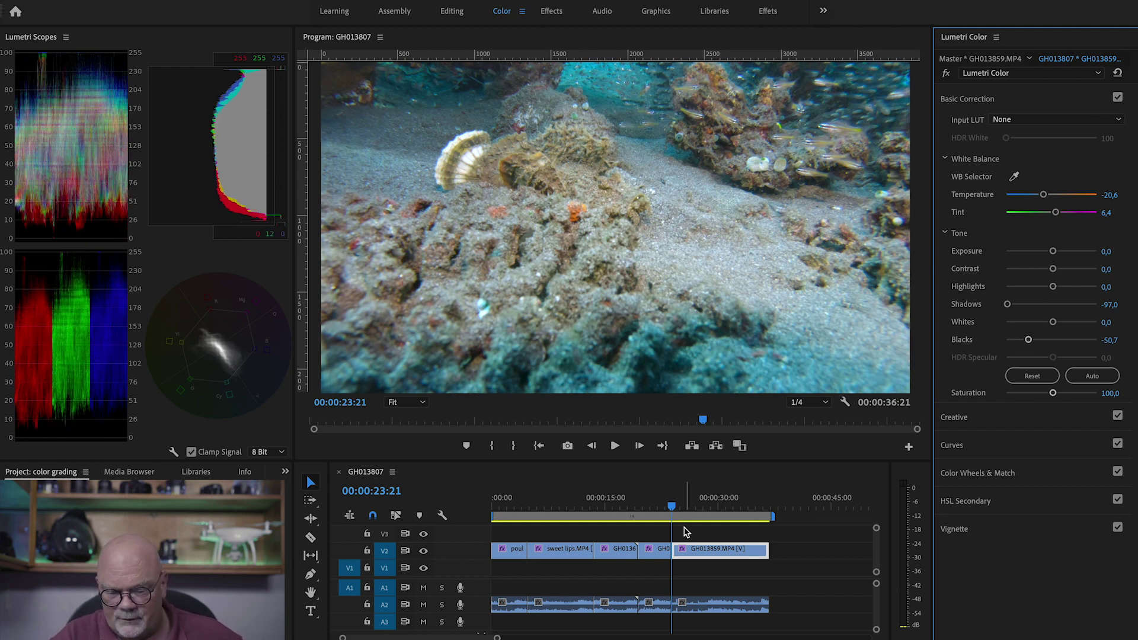
# At about 00:00:29:15 in the reef clip, set Whites to -28.4, Highlights to 32.8 and Saturation to 110.4.
pyautogui.click(717, 510)
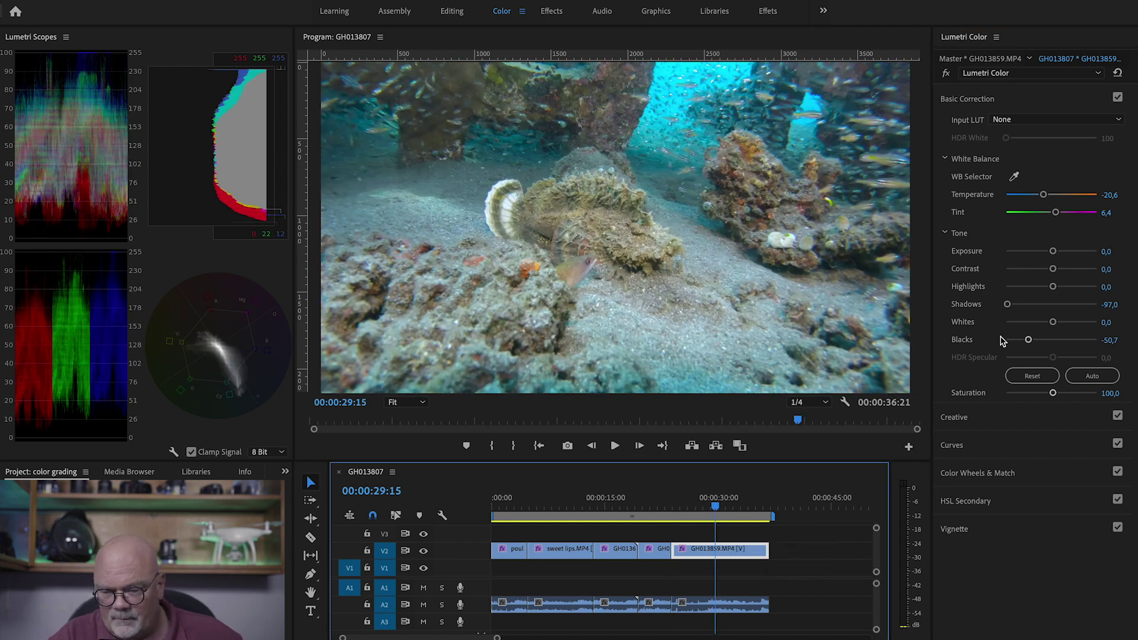
pyautogui.moveTo(1052, 321); pyautogui.dragTo(1067, 289)
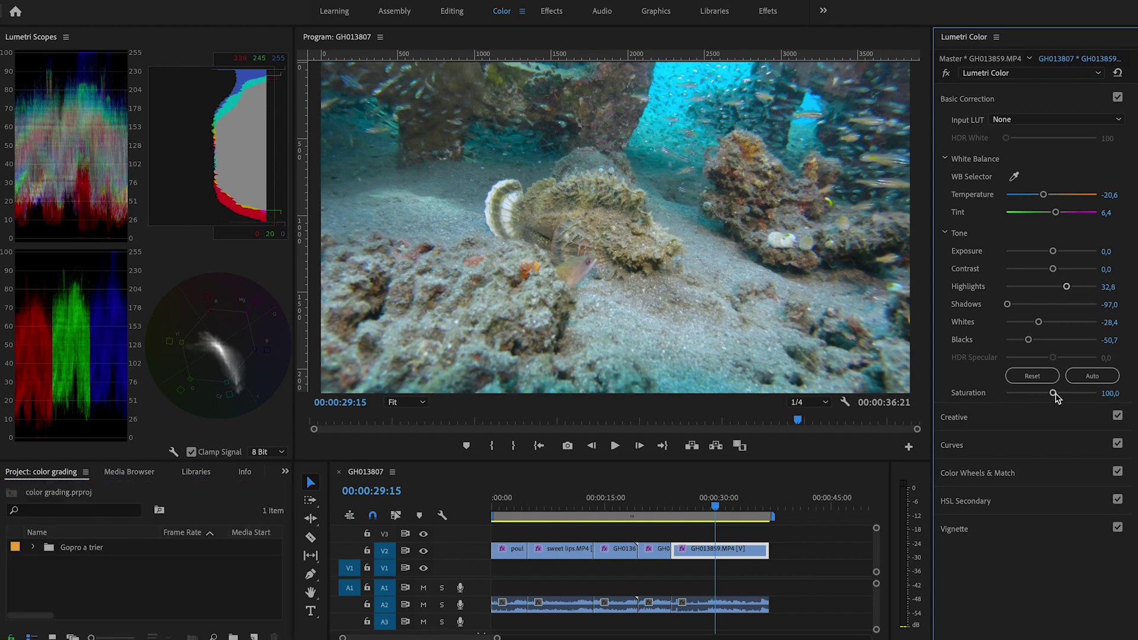
pyautogui.moveTo(1055, 397)
pyautogui.mouseDown()
pyautogui.moveTo(1071, 397)
pyautogui.moveTo(1057, 395)
pyautogui.mouseUp()
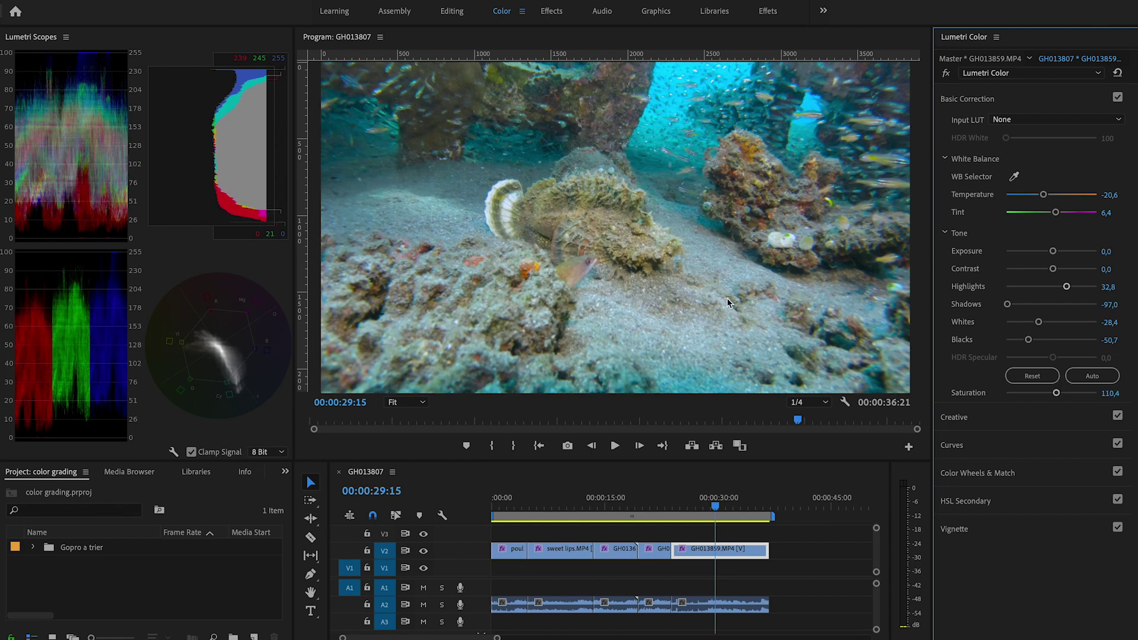
# Return to the octopus clip poulpe.MP4, set its Temperature to 38.8, and compare it with the ungraded image.
pyautogui.click(504, 505)
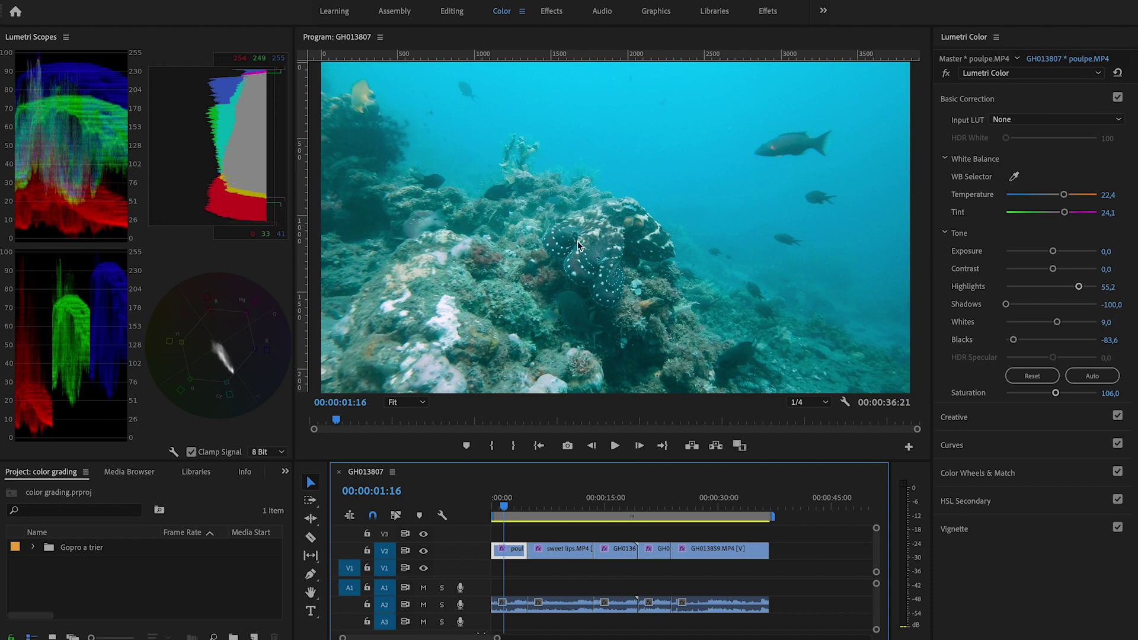
pyautogui.moveTo(1064, 195); pyautogui.dragTo(1070, 201)
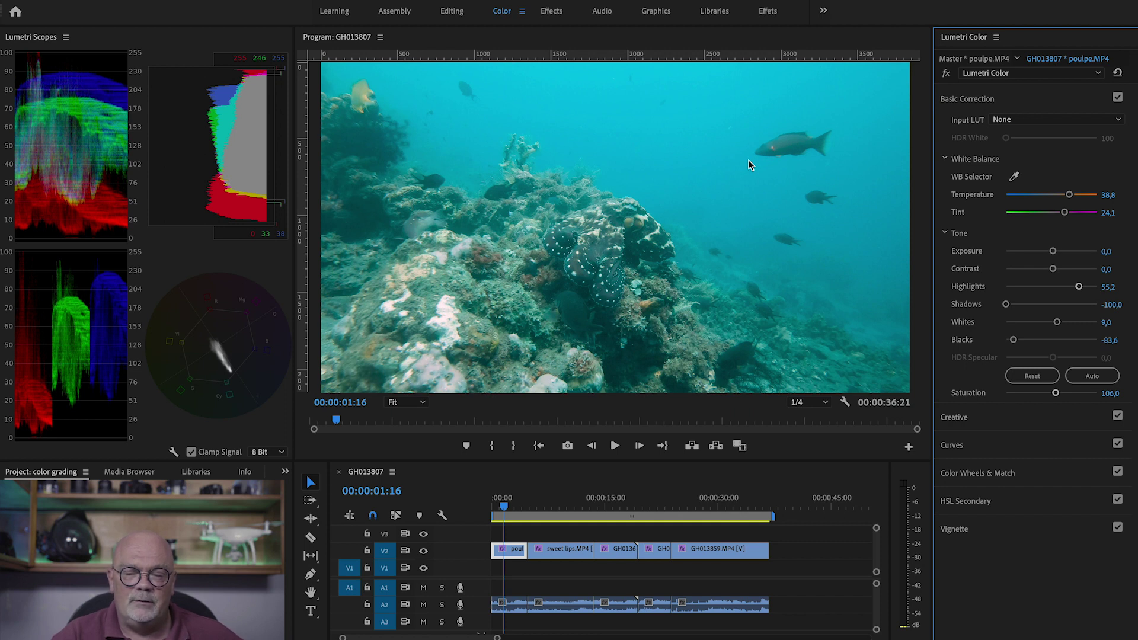
pyautogui.click(947, 72)
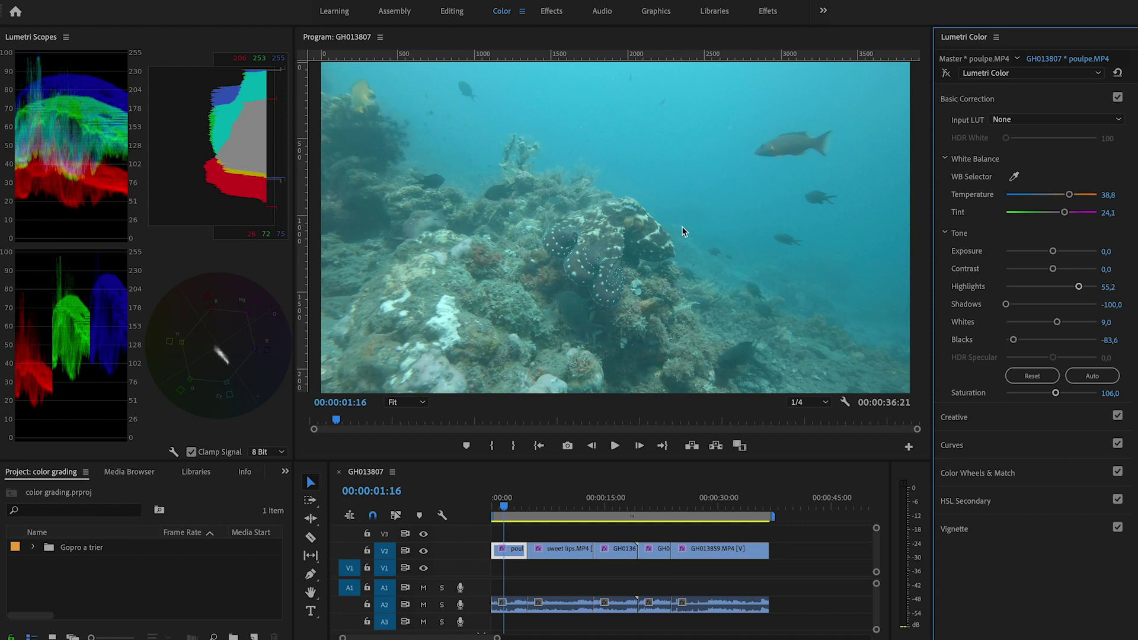
pyautogui.click(947, 73)
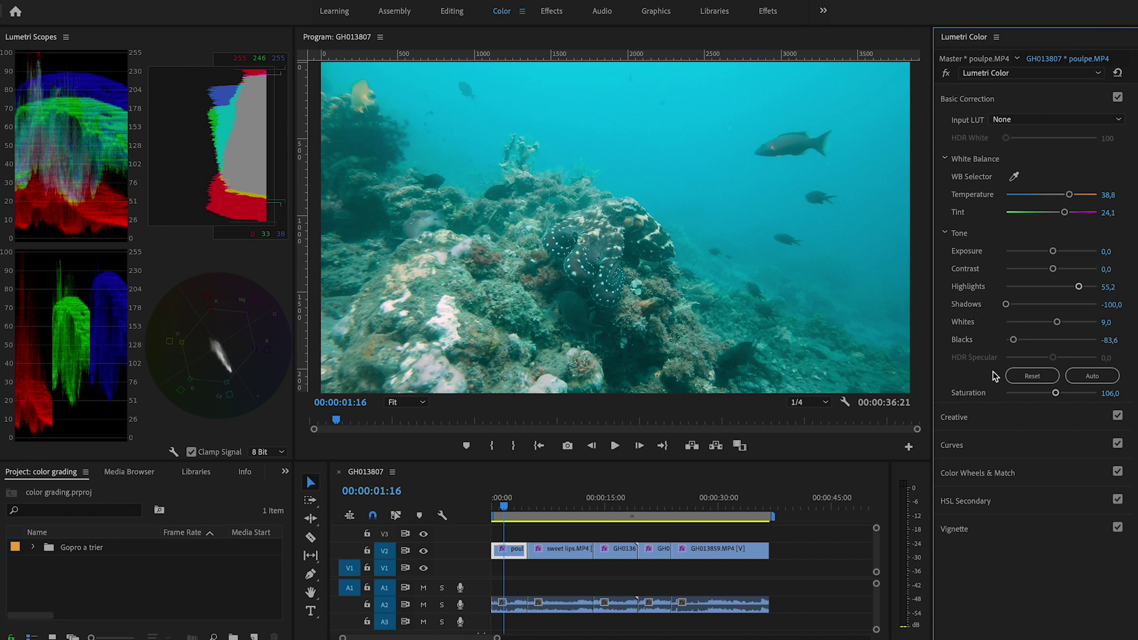
# Set the octopus clip's Blacks to -47.8 and check the grade against the original.
pyautogui.moveTo(1014, 339); pyautogui.dragTo(1030, 340)
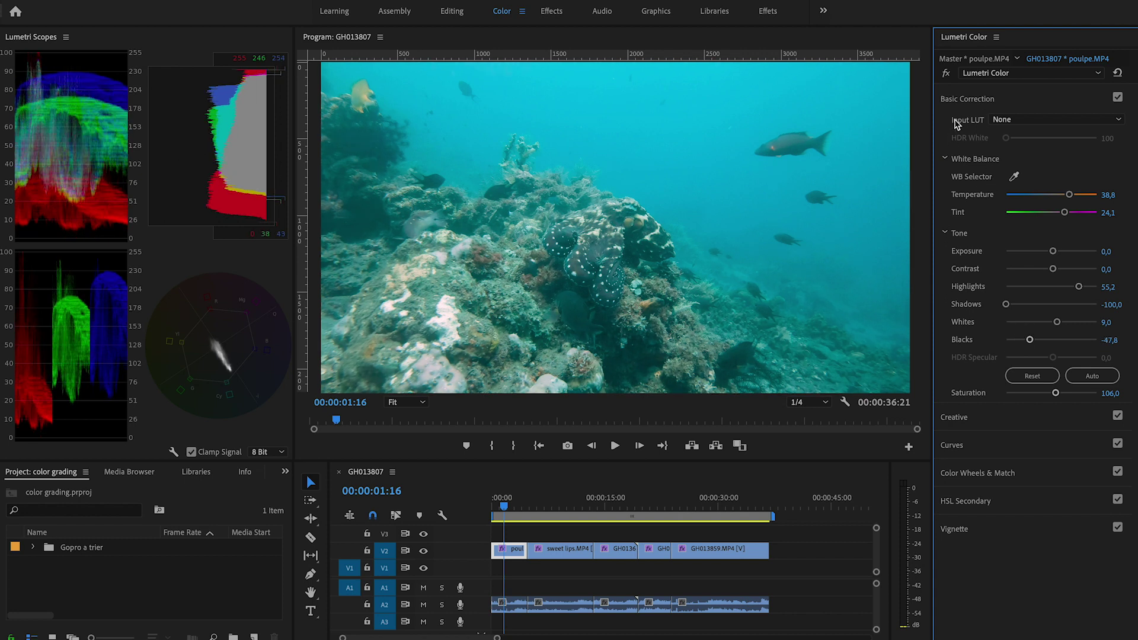
pyautogui.click(946, 73)
pyautogui.click(947, 73)
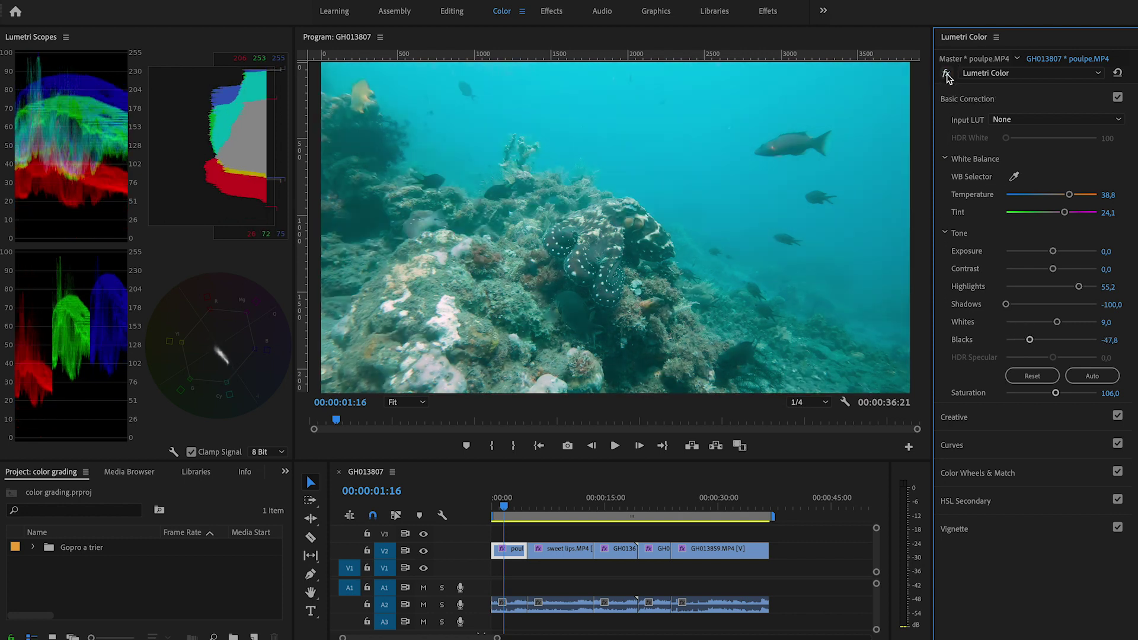
pyautogui.click(946, 73)
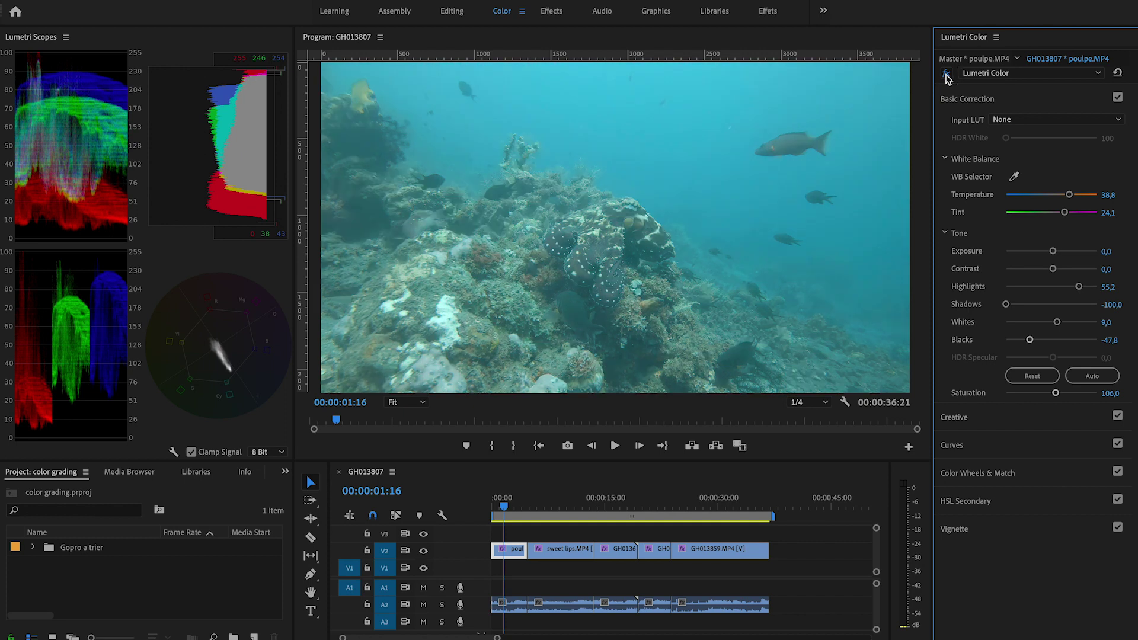
pyautogui.click(946, 74)
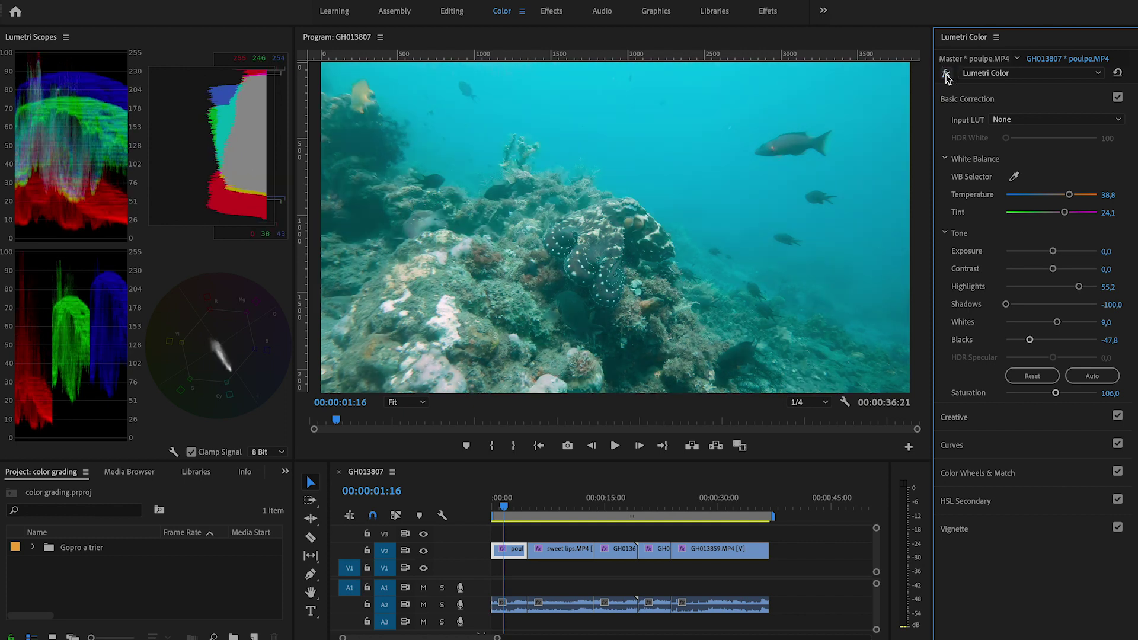
# Go to the sweet lips.MP4 clip and compare its grade with the original footage.
pyautogui.press('Down')
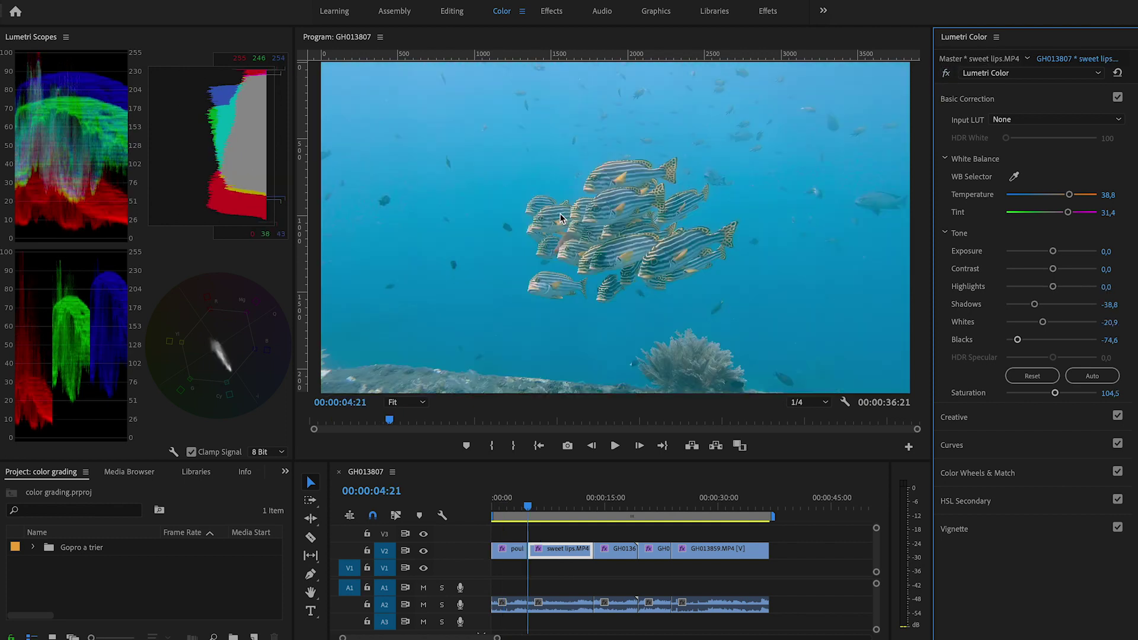
pyautogui.click(946, 73)
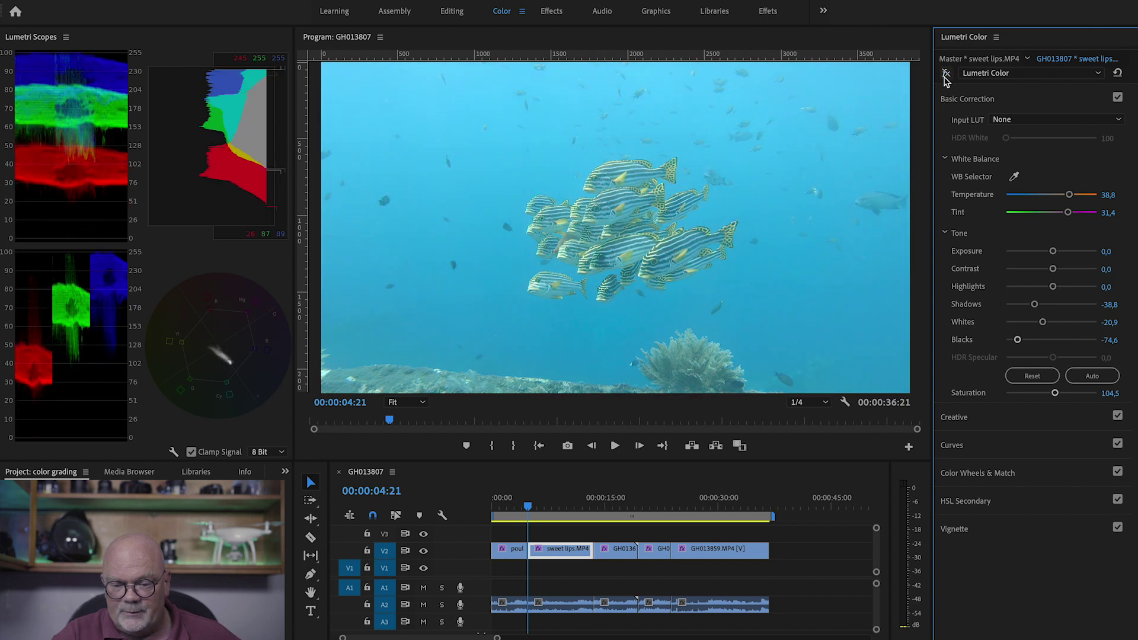
pyautogui.click(947, 74)
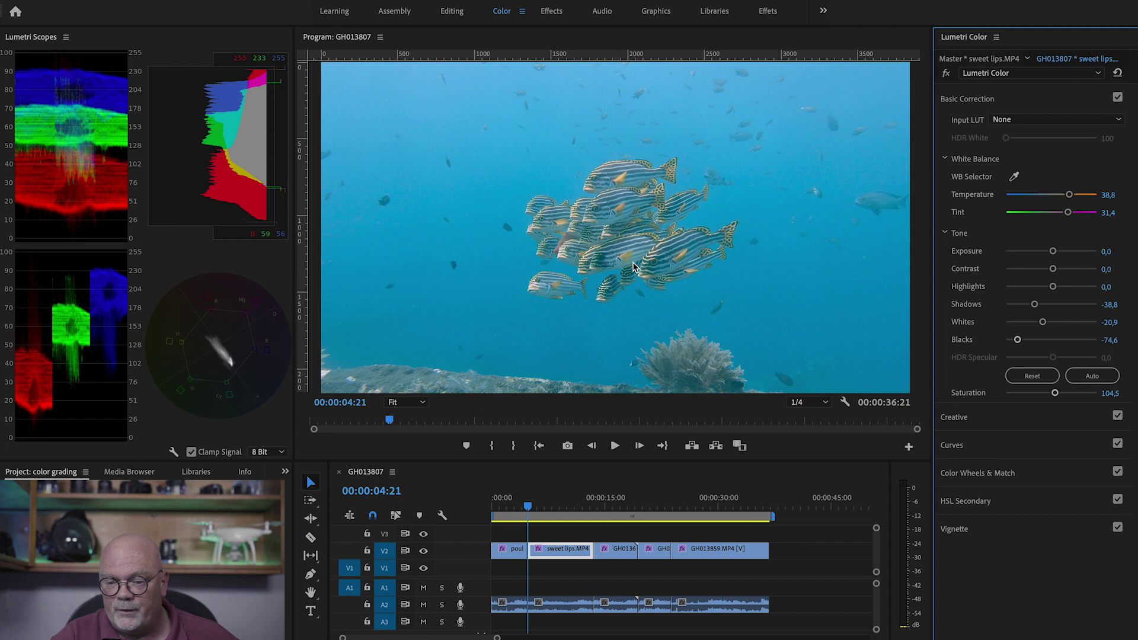
# Go to the two-diver clip GH013604.MP4, set its Whites to -26.9, and compare it with the original.
pyautogui.press('Down')
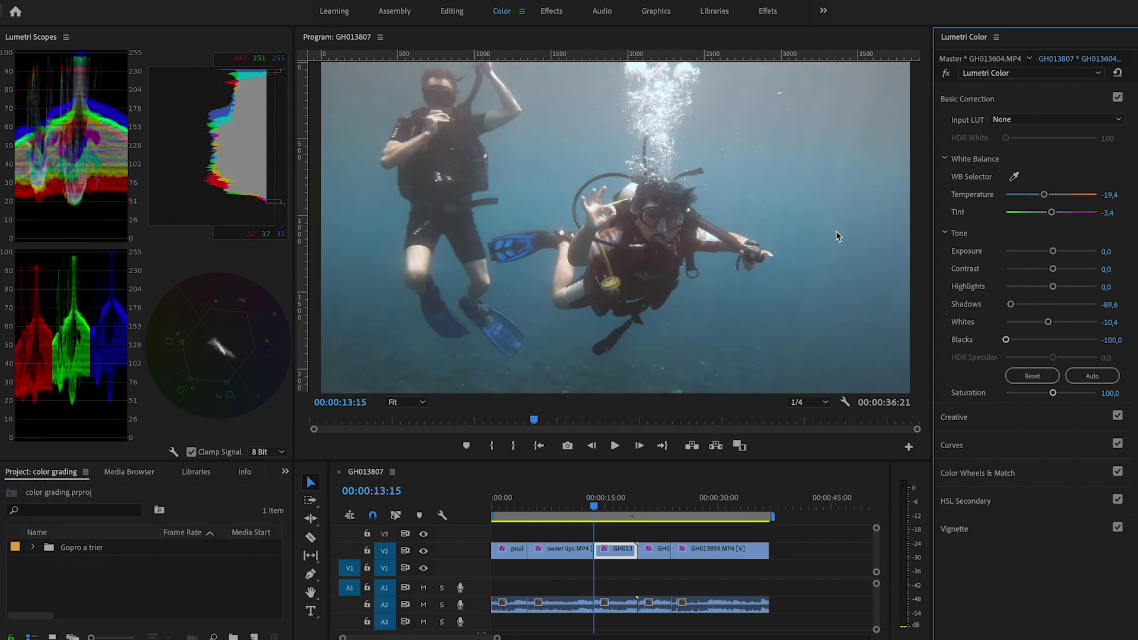
pyautogui.moveTo(1048, 322); pyautogui.dragTo(1039, 323)
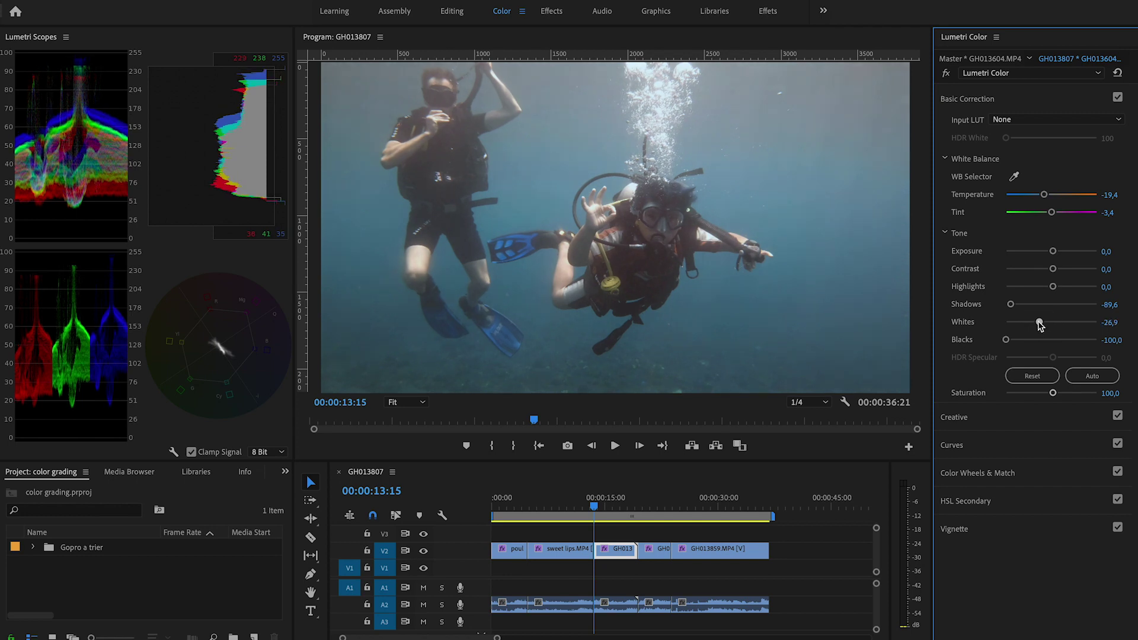
pyautogui.click(947, 73)
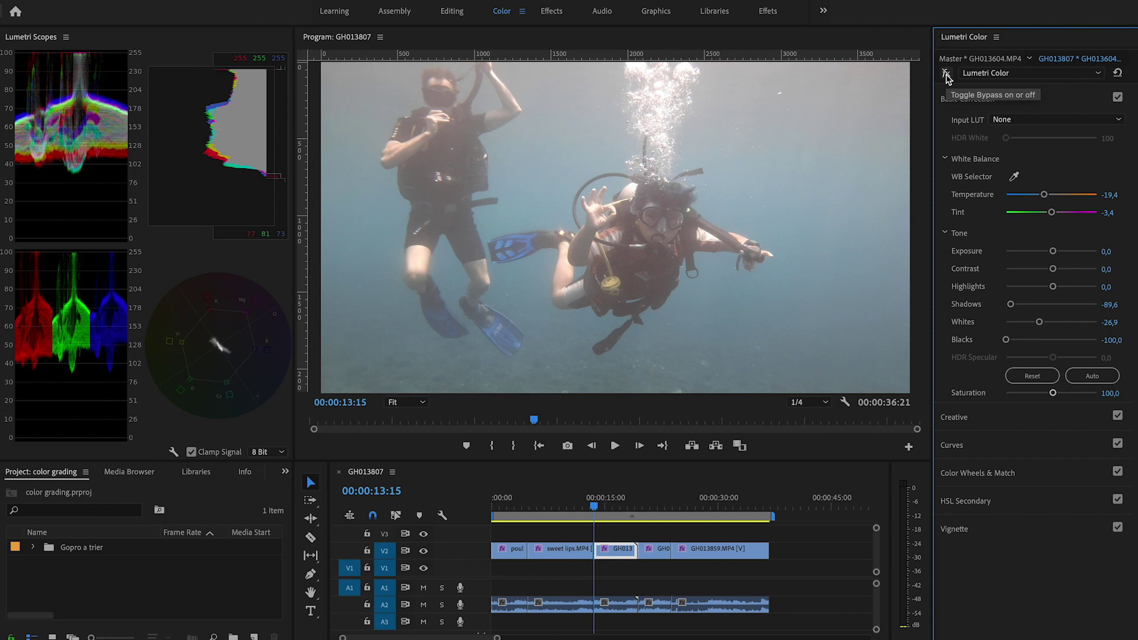
# Go to the single-diver clip GH013614.MP4, compare its grade with the original, and set Temperature to 95.5.
pyautogui.press('Down')
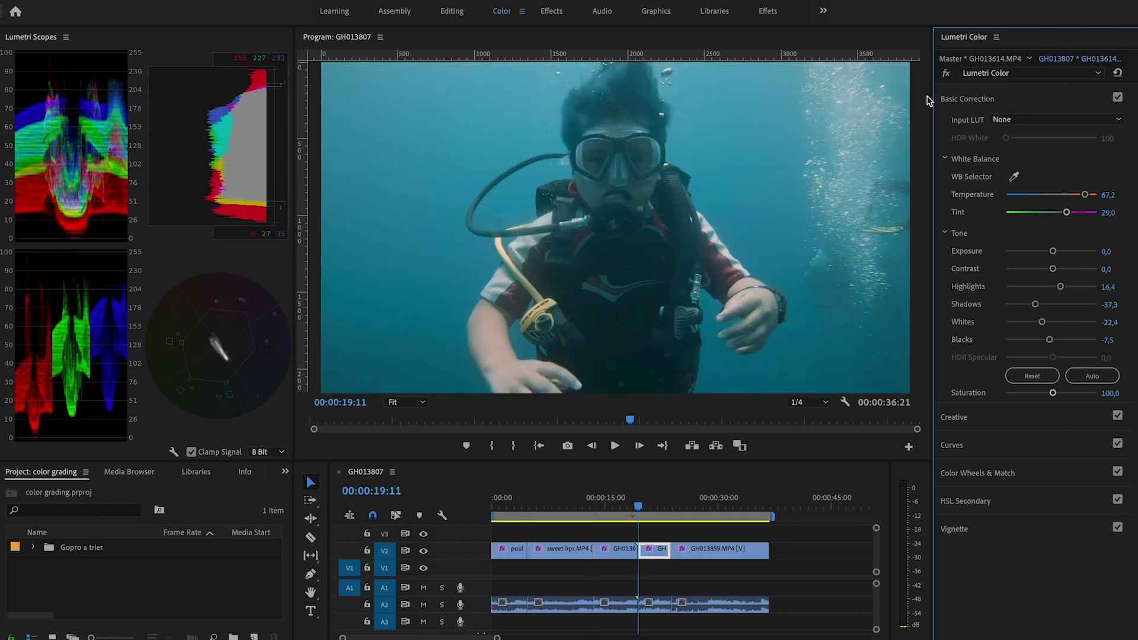
pyautogui.click(946, 74)
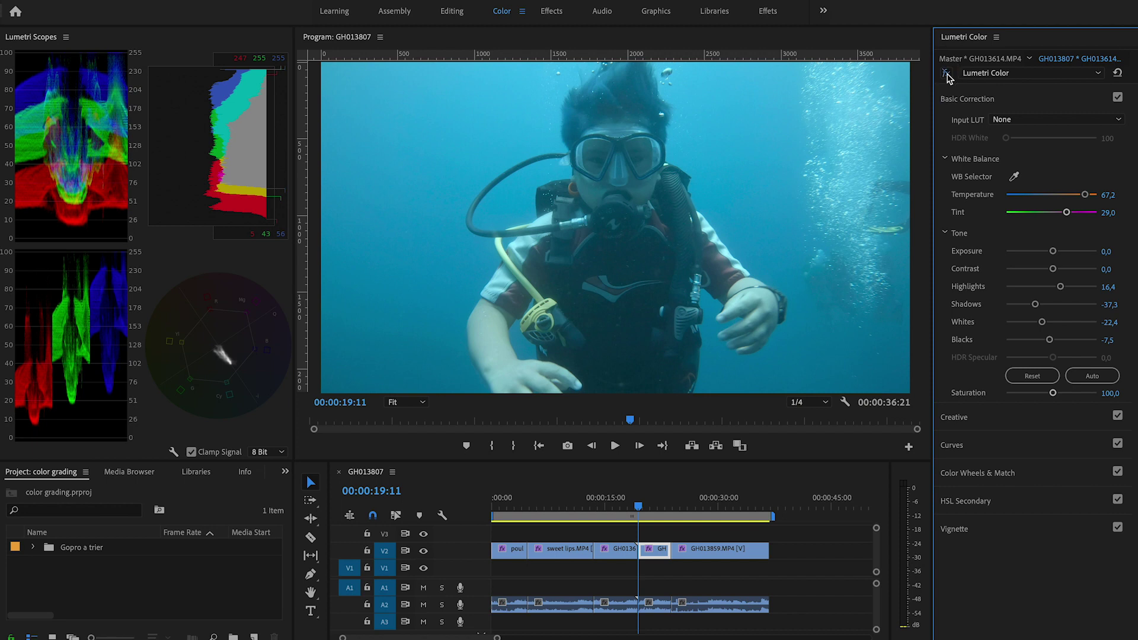
pyautogui.click(947, 73)
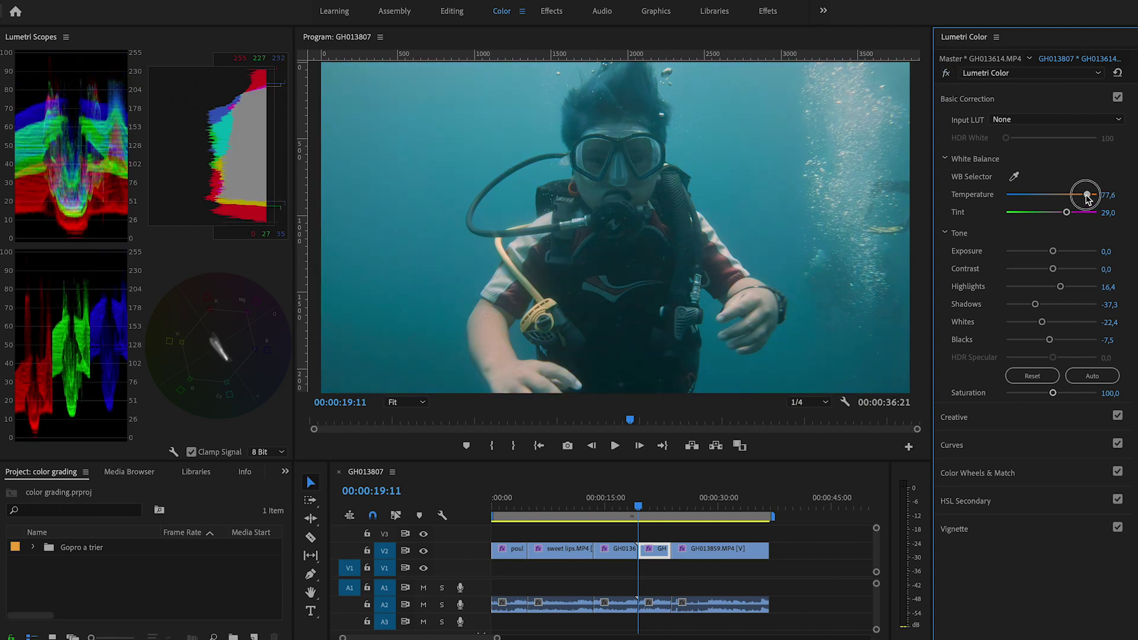
pyautogui.moveTo(1085, 194); pyautogui.dragTo(1095, 194)
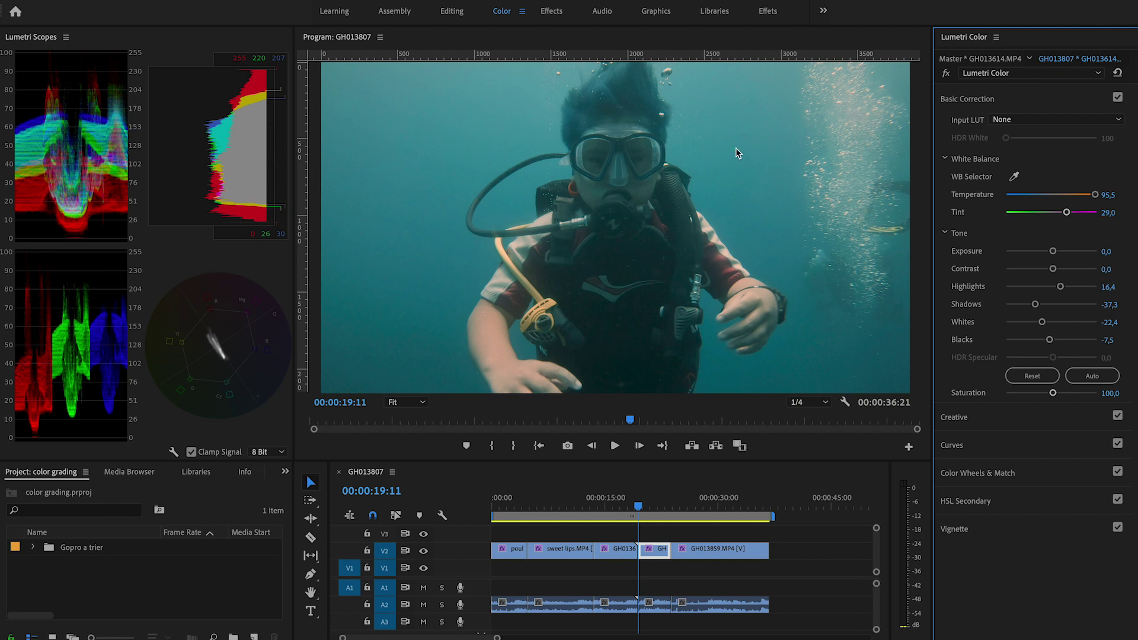
# Go to the reef clip GH013859.MP4 at about 00:00:32:17 and compare its grade with the original footage.
pyautogui.press('Down')
pyautogui.click(850, 261)
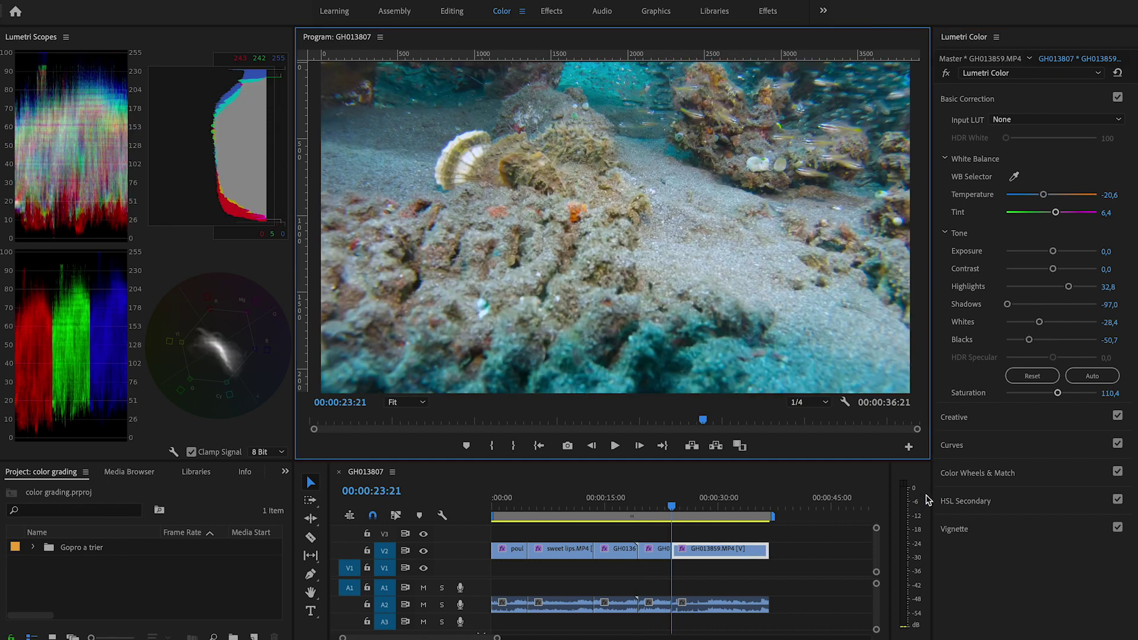
pyautogui.click(737, 519)
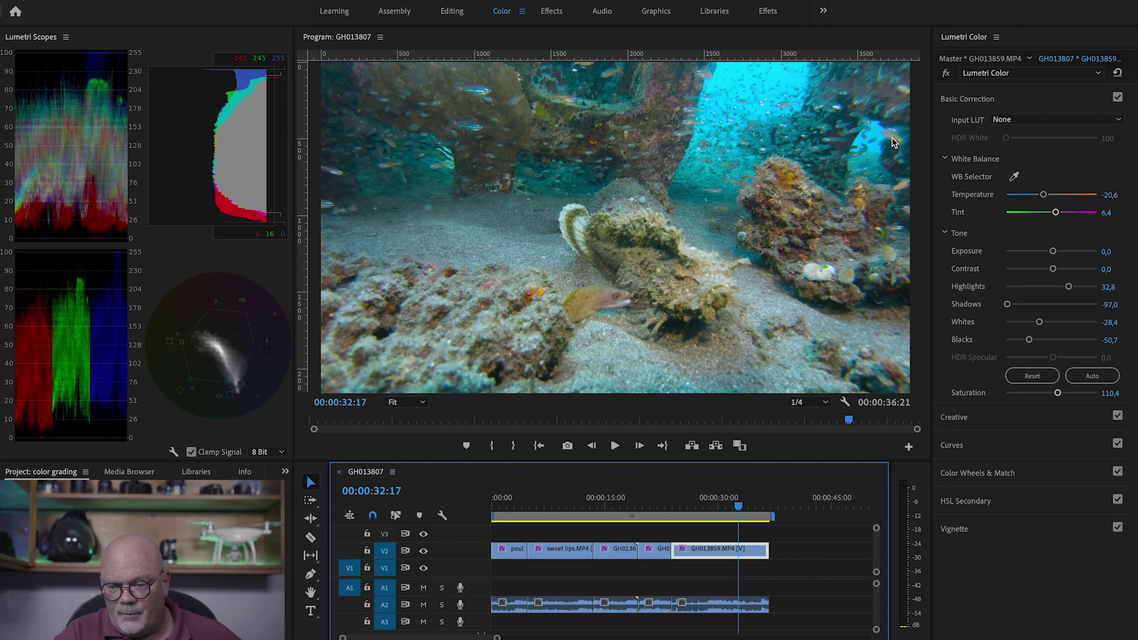
pyautogui.click(947, 74)
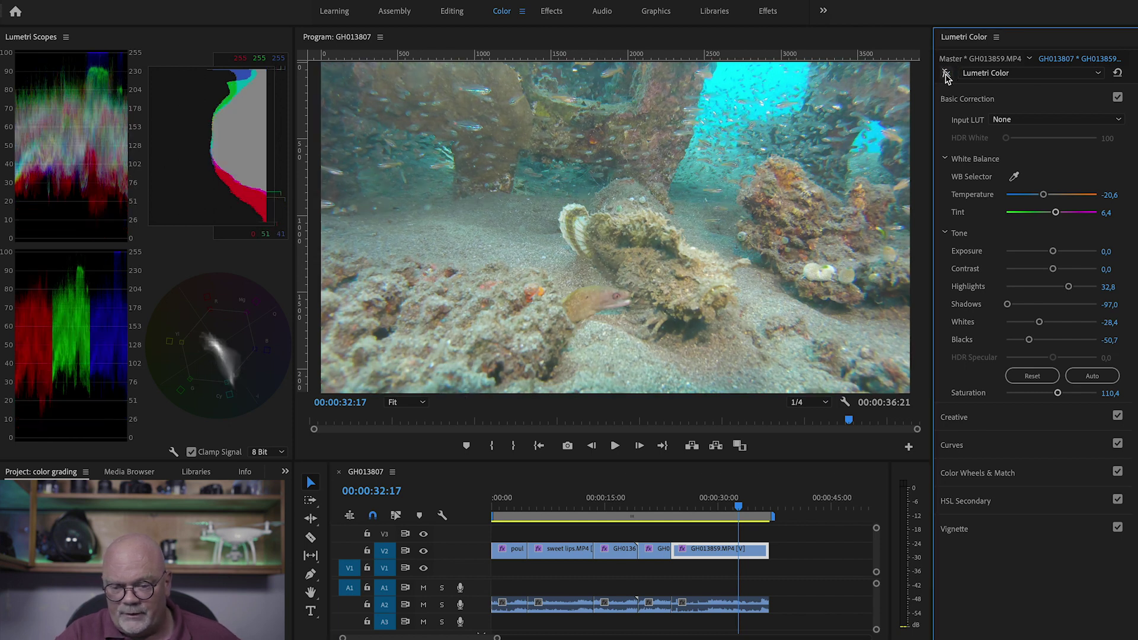
pyautogui.click(947, 73)
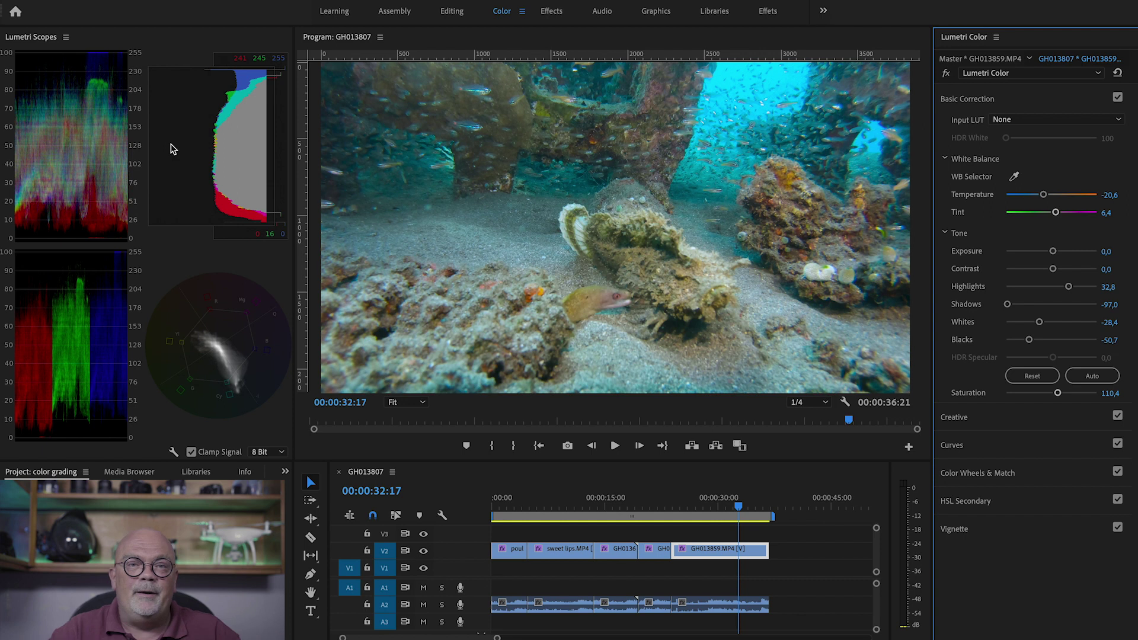